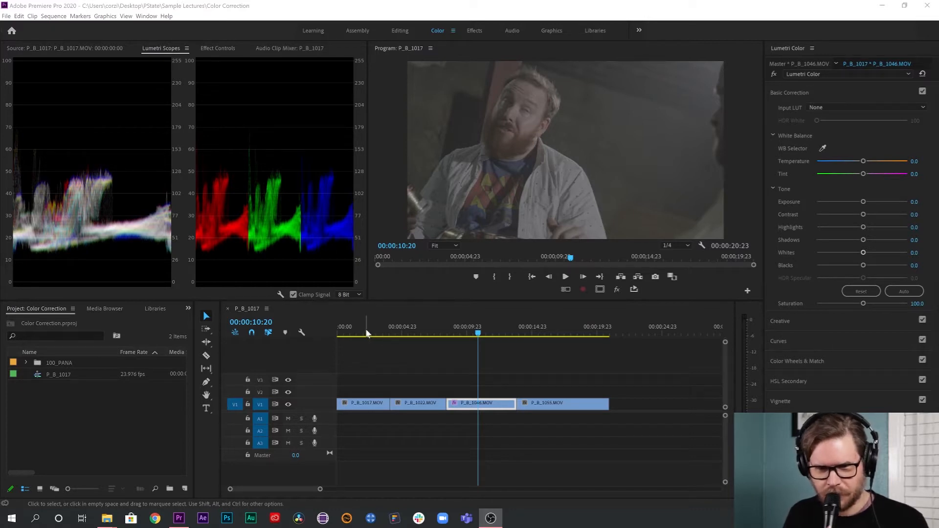
Examine clips P_B_1017.MOV and P_B_1022.MOV with their scopes, return to P_B_1017.MOV, and check which scope types are enabled.
{"action": "left_click", "coordinate": [366, 330]}
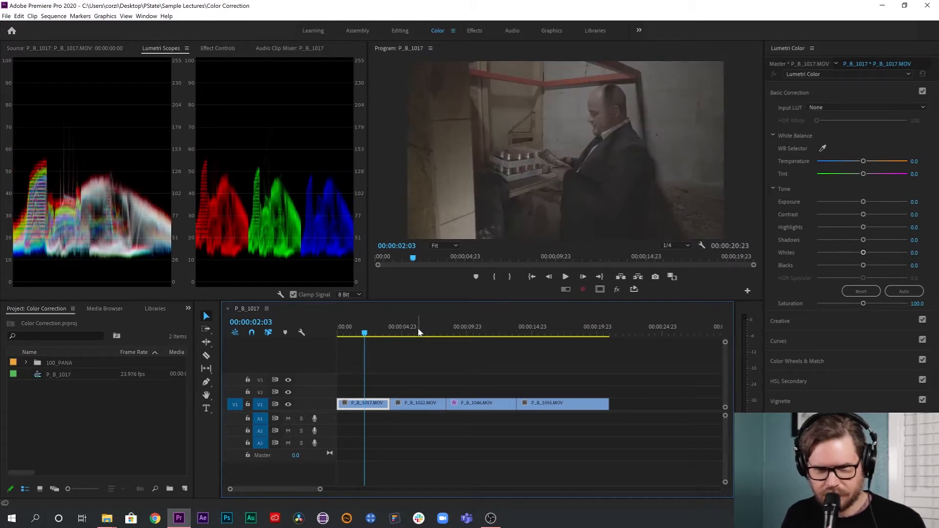
{"action": "left_click", "coordinate": [419, 332]}
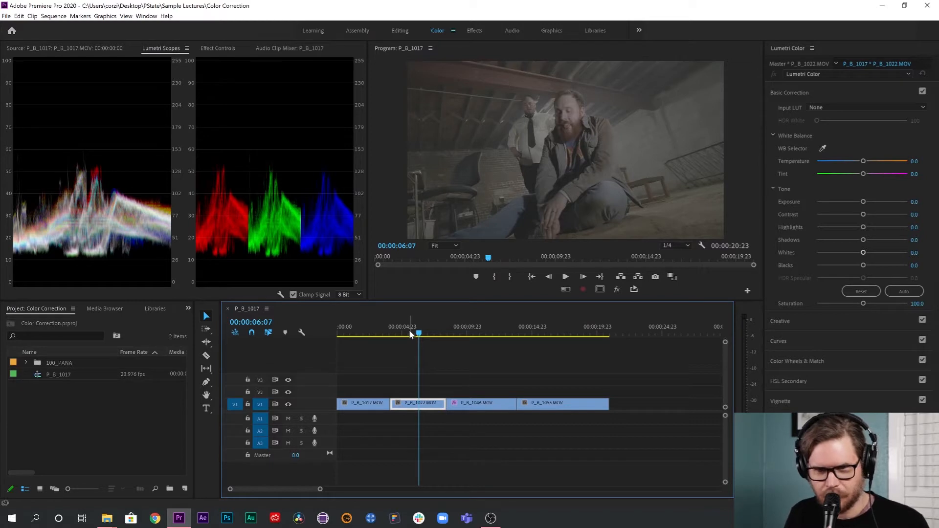
{"action": "left_click_drag", "start_coordinate": [420, 334], "coordinate": [361, 334]}
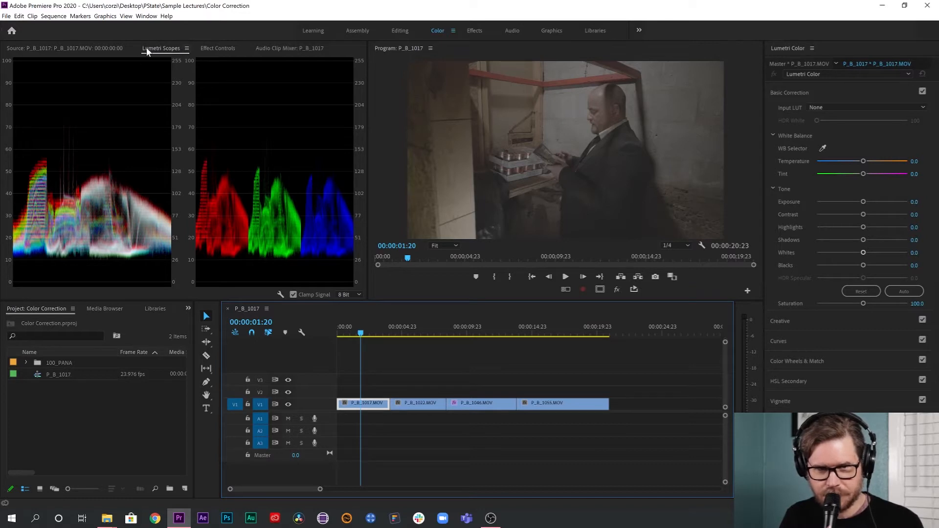
{"action": "right_click", "coordinate": [277, 292]}
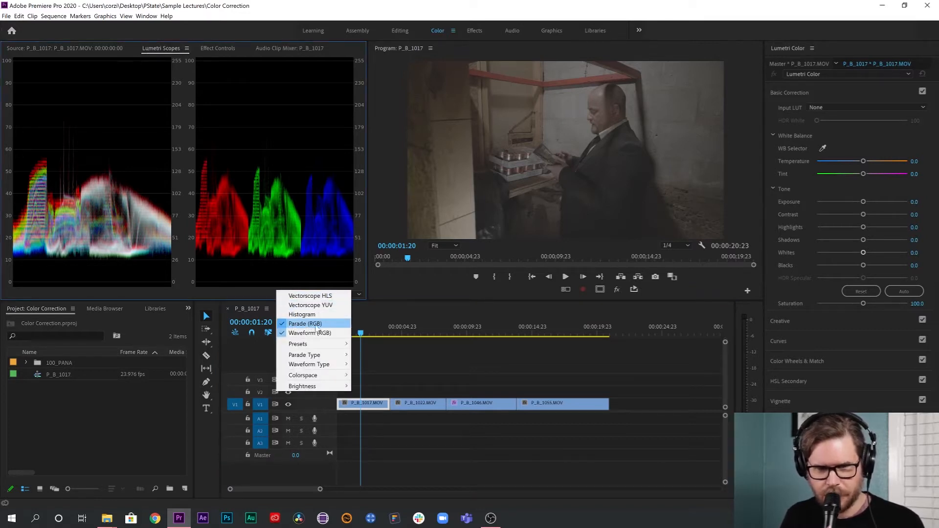
{"action": "left_click", "coordinate": [260, 289]}
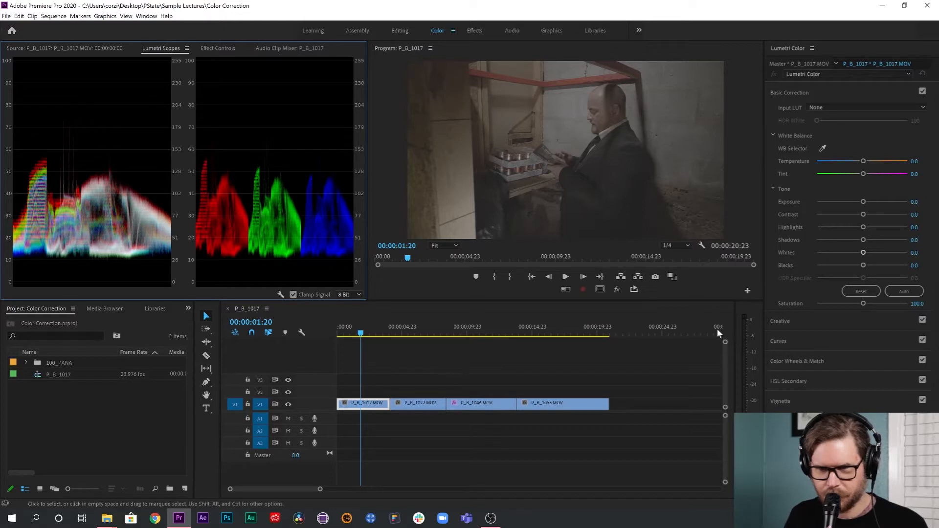
Open the Curves section for P_B_1017.MOV and cycle through the red, green and blue RGB curves, returning to the white one.
{"action": "left_click", "coordinate": [824, 344]}
{"action": "left_click", "coordinate": [824, 347]}
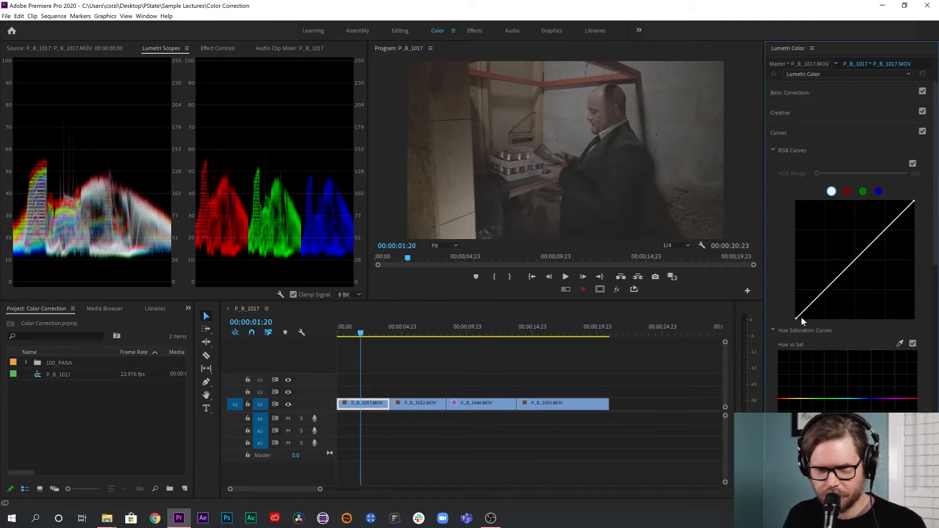
{"action": "left_click", "coordinate": [847, 192]}
{"action": "left_click", "coordinate": [862, 192]}
{"action": "left_click", "coordinate": [878, 191]}
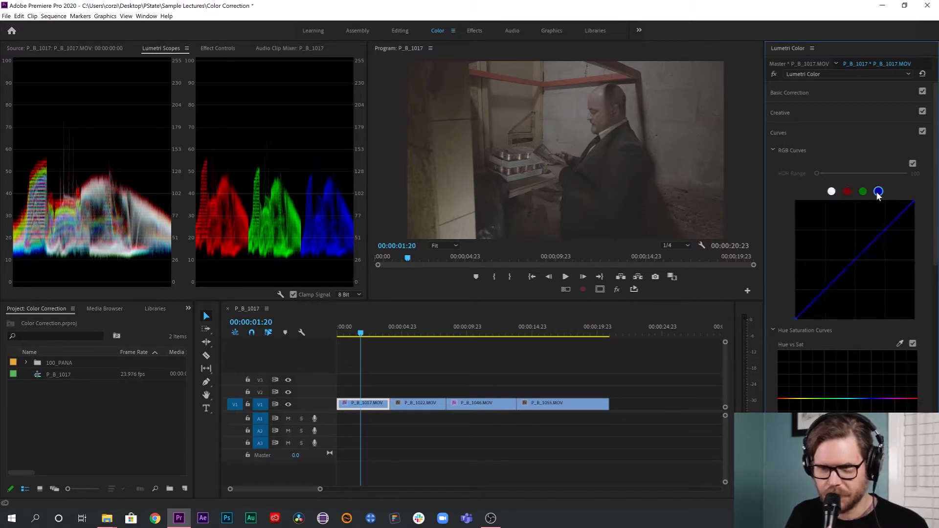
{"action": "left_click", "coordinate": [831, 191]}
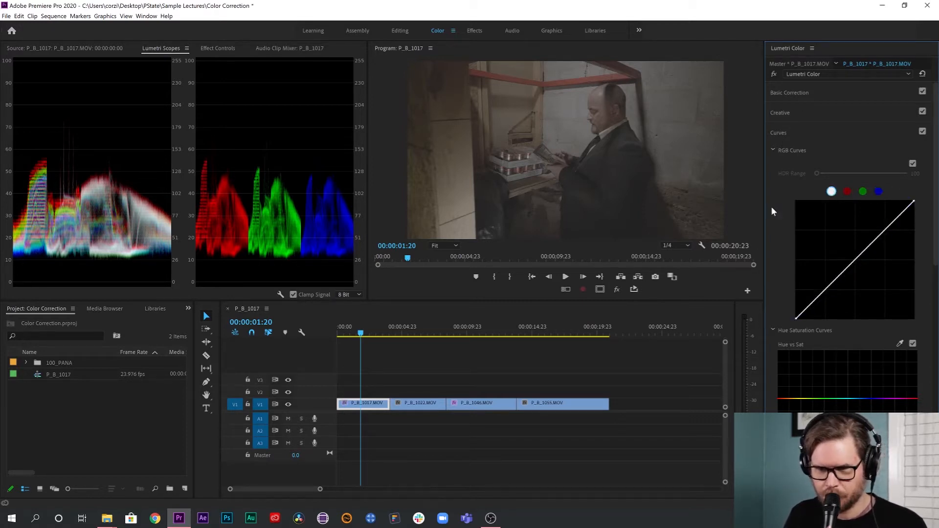
Look over the Hue Saturation Curves and review the available Lumetri scope display options.
{"action": "scroll", "coordinate": [772, 230], "scroll_direction": "down", "scroll_amount": 1}
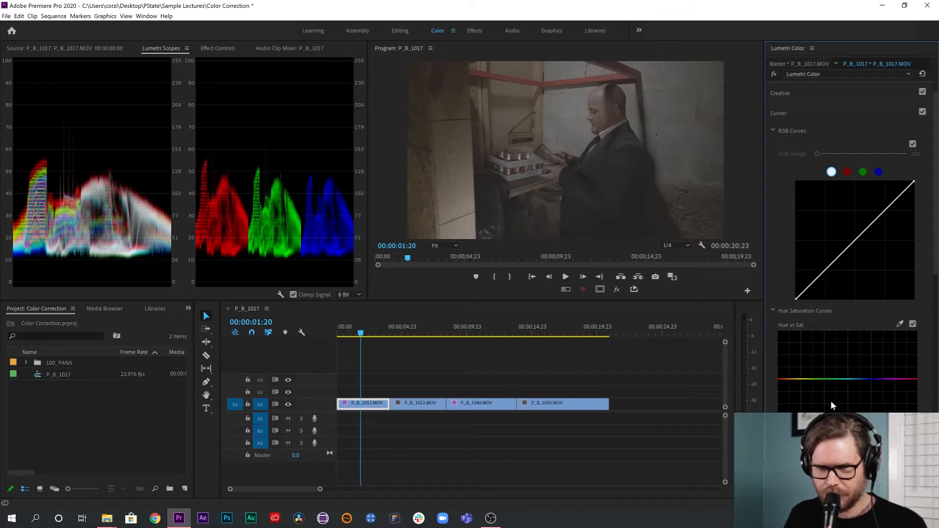
{"action": "scroll", "coordinate": [807, 313], "scroll_direction": "down", "scroll_amount": 5}
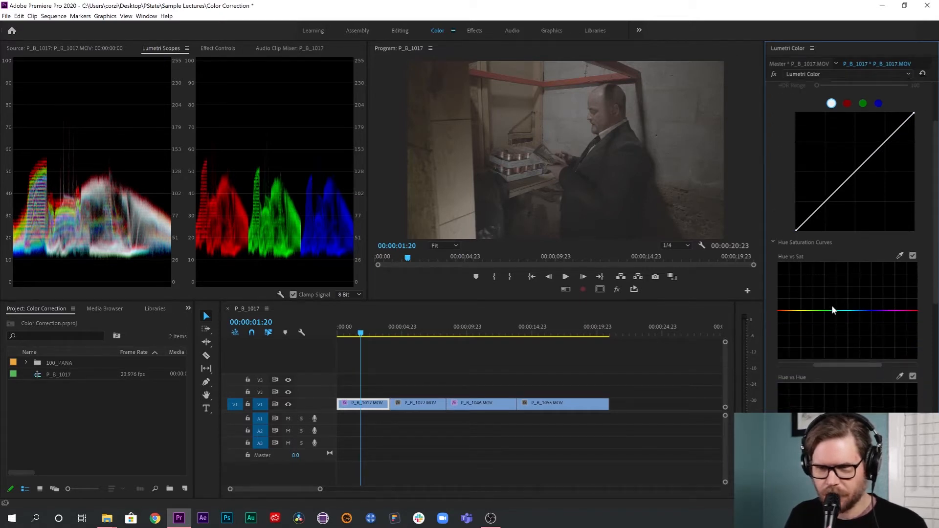
{"action": "scroll", "coordinate": [832, 304], "scroll_direction": "down", "scroll_amount": 3}
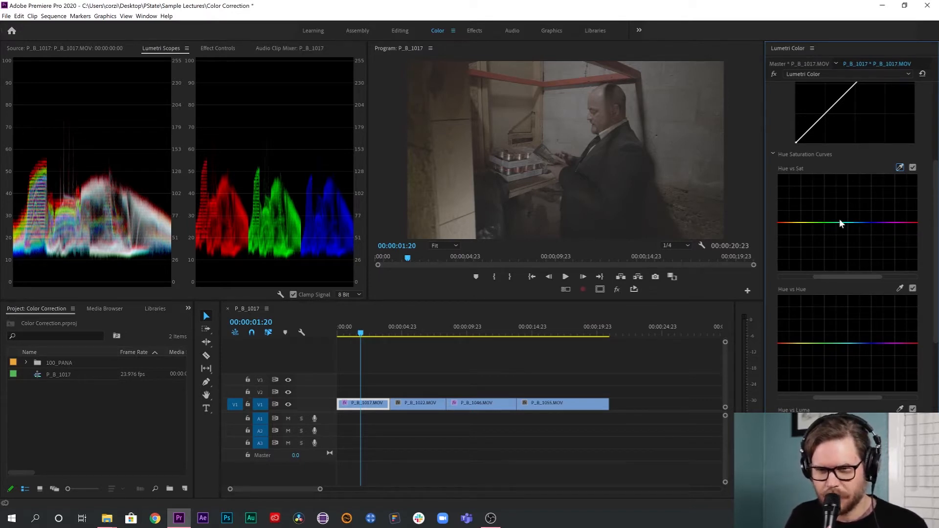
{"action": "scroll", "coordinate": [855, 244], "scroll_direction": "up", "scroll_amount": 5}
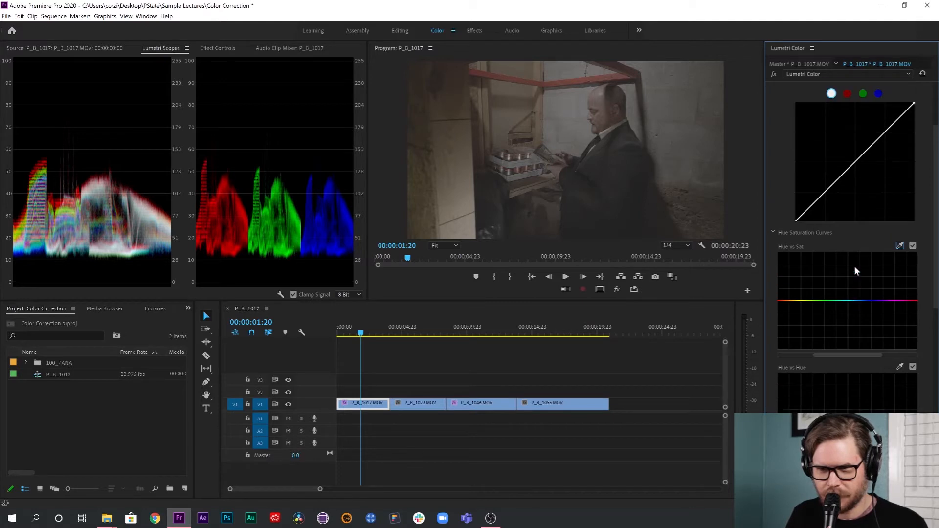
{"action": "scroll", "coordinate": [855, 292], "scroll_direction": "up", "scroll_amount": 3}
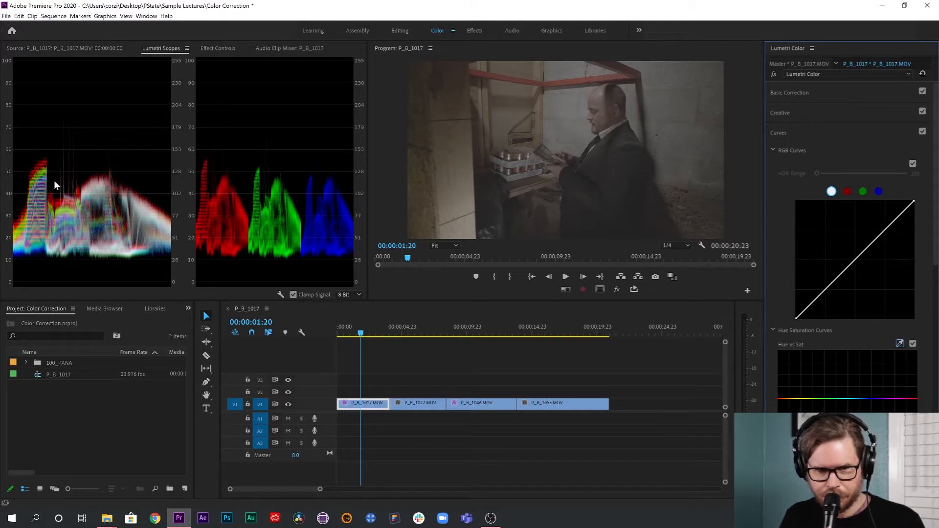
{"action": "right_click", "coordinate": [281, 287]}
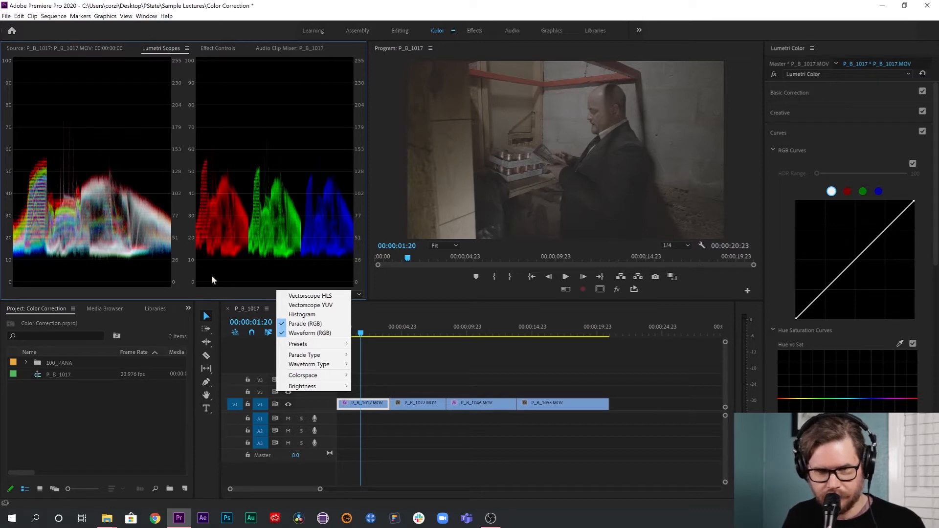
{"action": "left_click", "coordinate": [247, 280]}
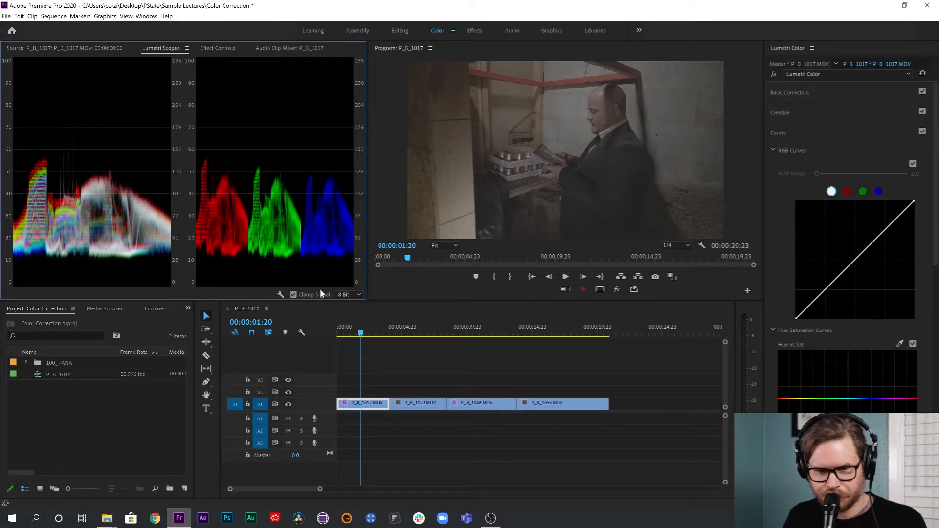
Shape P_B_1017.MOV's white RGB curve into a contrast S-curve by lowering the shadows and raising the highlights.
{"action": "left_click", "coordinate": [823, 293]}
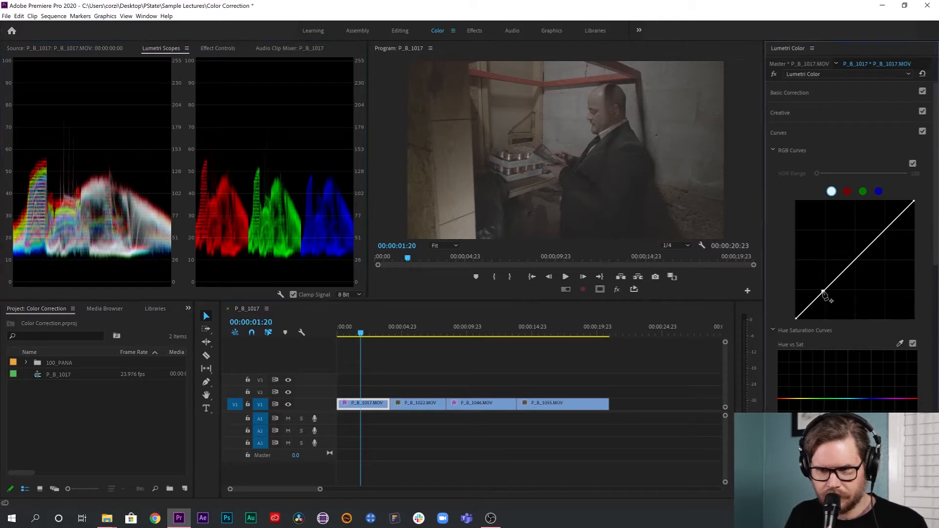
{"action": "left_click_drag", "start_coordinate": [824, 293], "coordinate": [830, 301]}
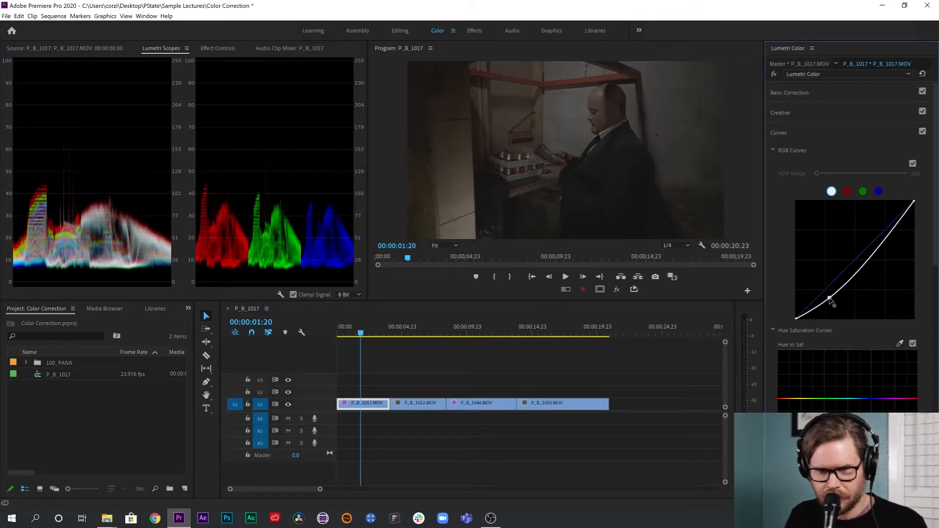
{"action": "left_click_drag", "start_coordinate": [829, 298], "coordinate": [831, 299]}
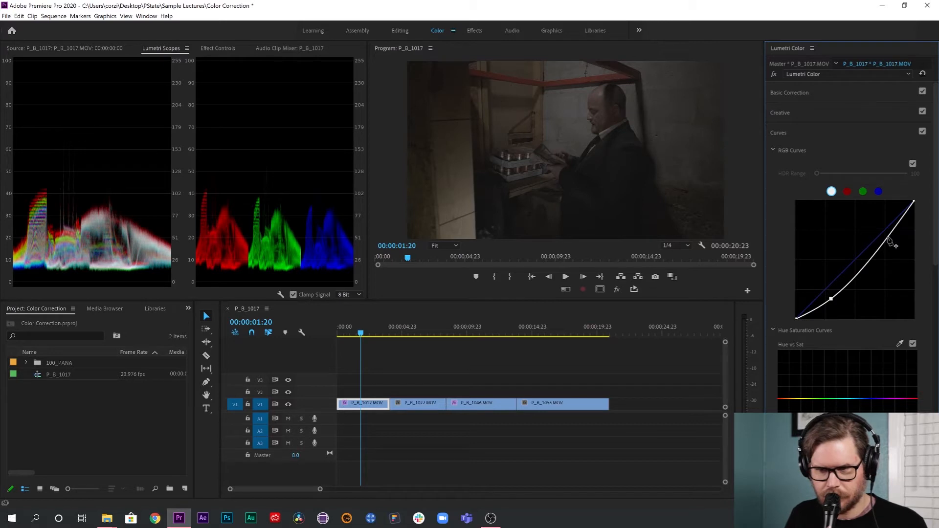
{"action": "left_click_drag", "start_coordinate": [890, 240], "coordinate": [875, 220]}
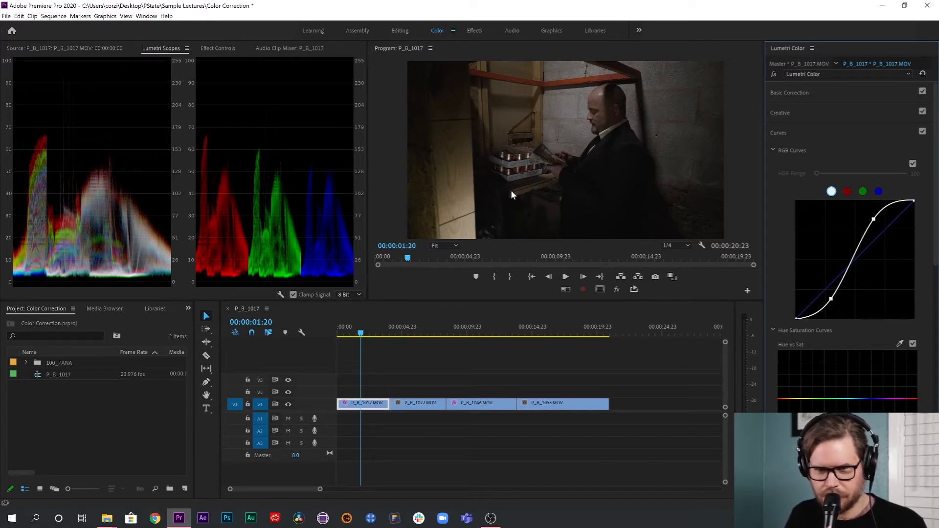
Toggle the Curves correction off and on to compare P_B_1017.MOV before and after, leaving the correction enabled.
{"action": "left_click", "coordinate": [922, 131]}
{"action": "left_click", "coordinate": [922, 133]}
{"action": "left_click", "coordinate": [923, 133]}
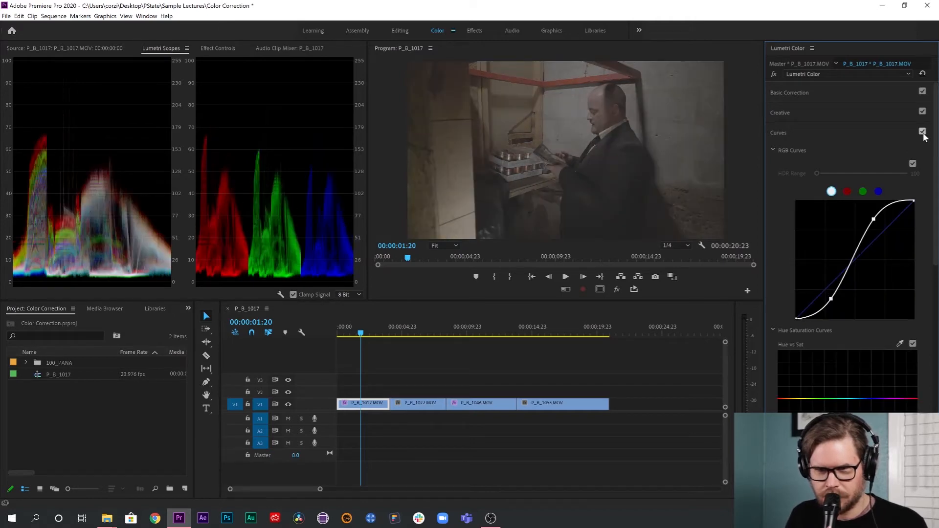
{"action": "left_click", "coordinate": [923, 133]}
{"action": "left_click", "coordinate": [922, 133]}
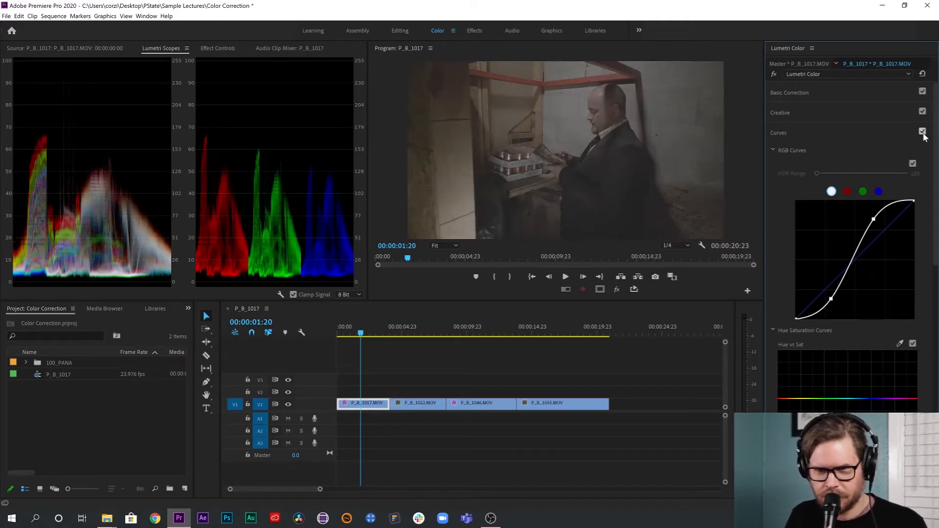
{"action": "left_click", "coordinate": [922, 133]}
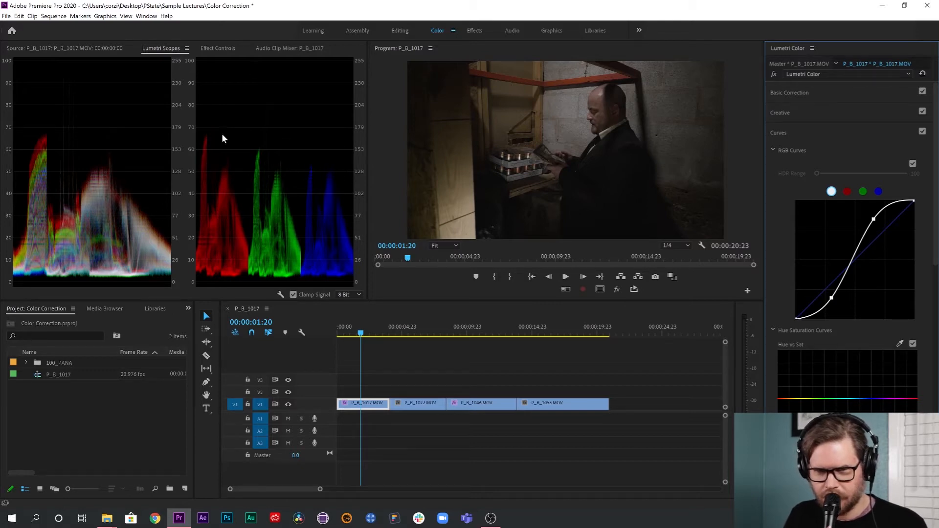
{"action": "key", "text": "ctrl+s"}
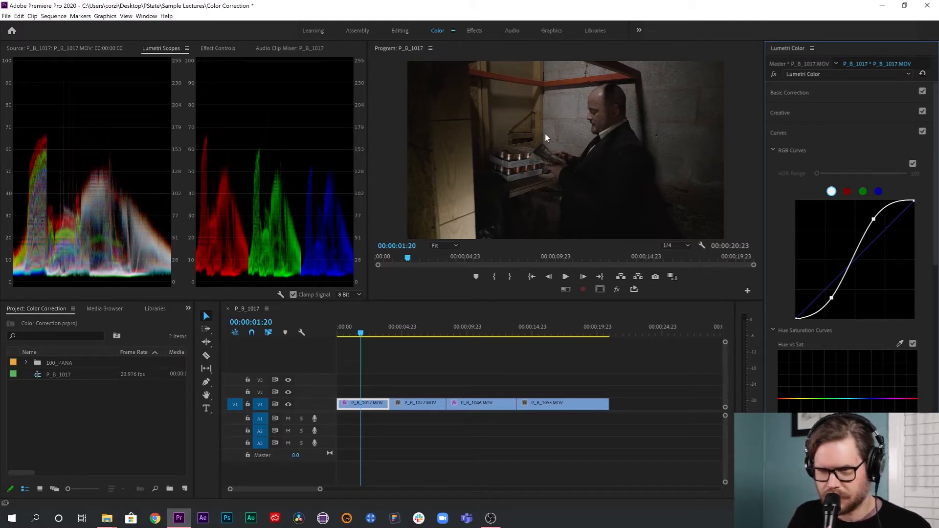
Cool P_B_1017.MOV by slightly lowering the midpoint of the red curve and raising the midpoint of the blue curve.
{"action": "left_click", "coordinate": [879, 192]}
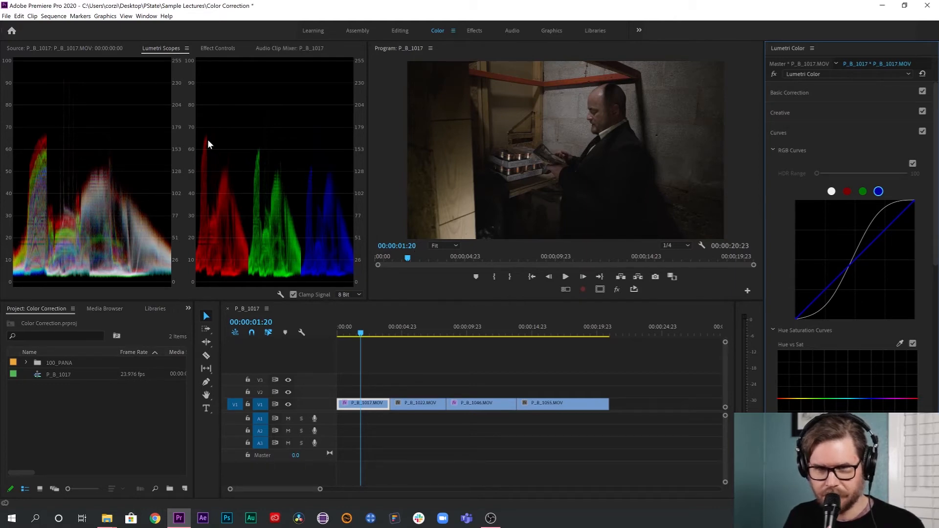
{"action": "left_click", "coordinate": [847, 192]}
{"action": "left_click_drag", "start_coordinate": [854, 266], "coordinate": [856, 267]}
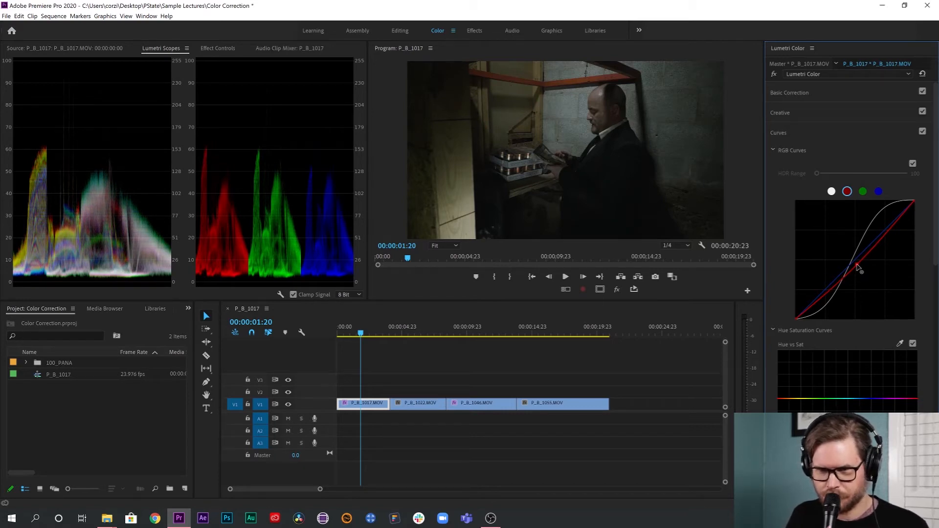
{"action": "left_click", "coordinate": [879, 191]}
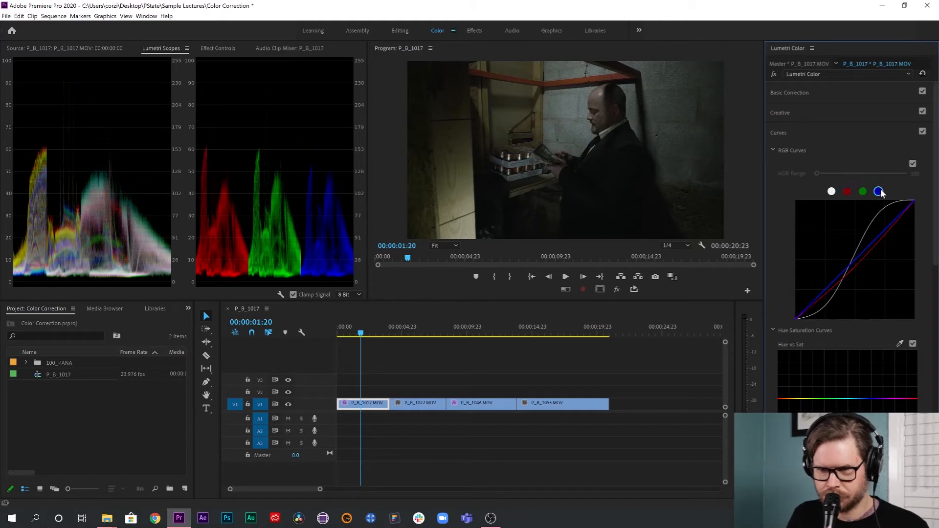
{"action": "left_click", "coordinate": [855, 260]}
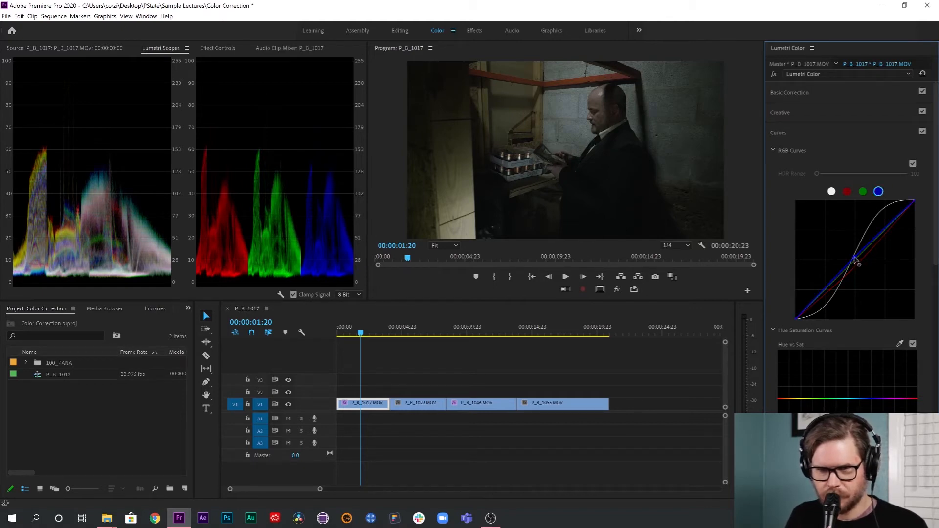
{"action": "left_click_drag", "start_coordinate": [854, 256], "coordinate": [853, 256]}
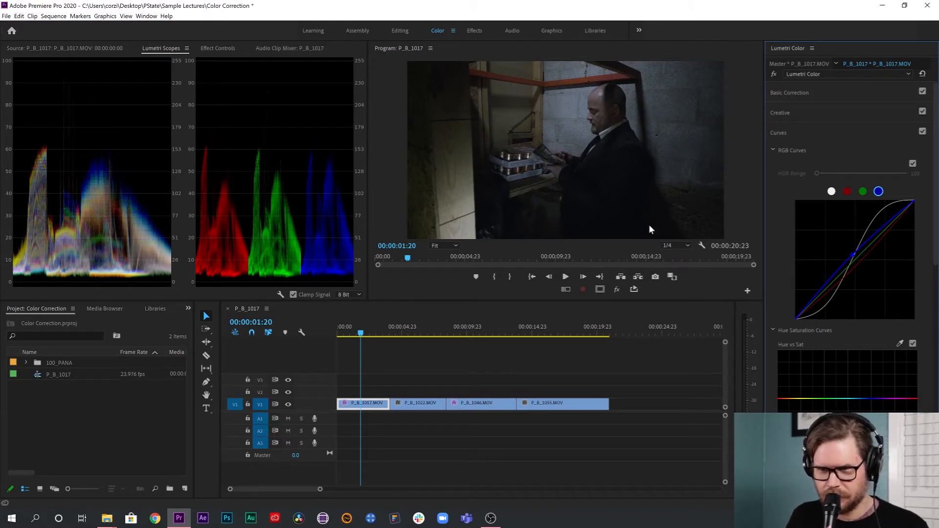
Give P_B_1022.MOV a contrast S-curve on the white RGB curve and slightly lift the blue curve's midtones.
{"action": "left_click", "coordinate": [419, 335]}
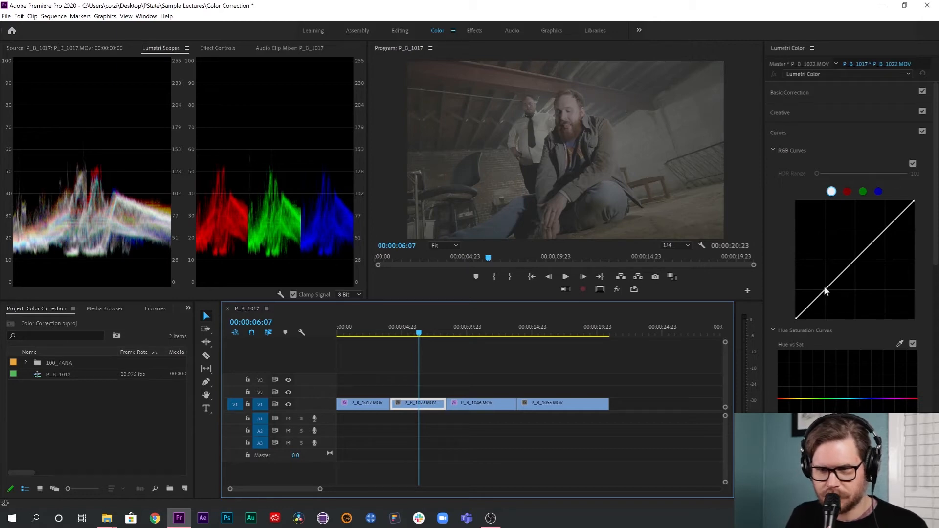
{"action": "left_click_drag", "start_coordinate": [826, 291], "coordinate": [837, 301]}
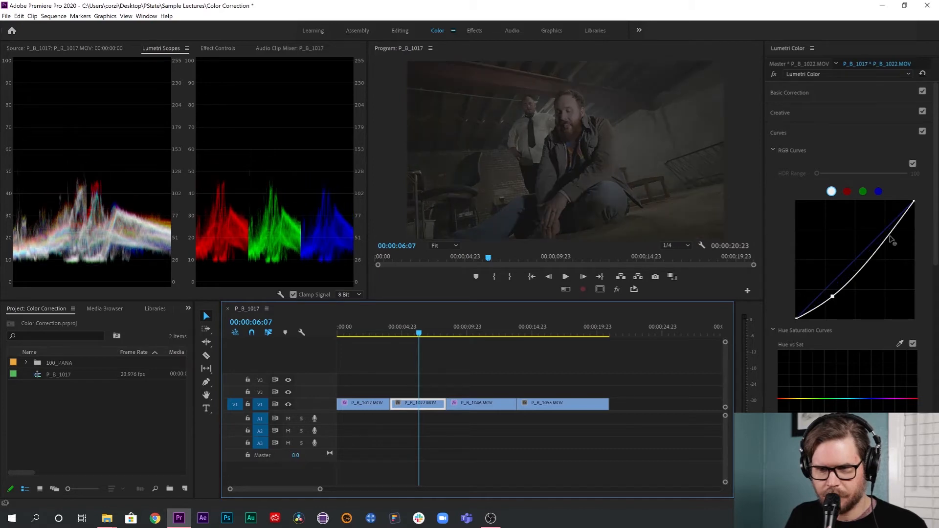
{"action": "left_click_drag", "start_coordinate": [890, 238], "coordinate": [876, 223]}
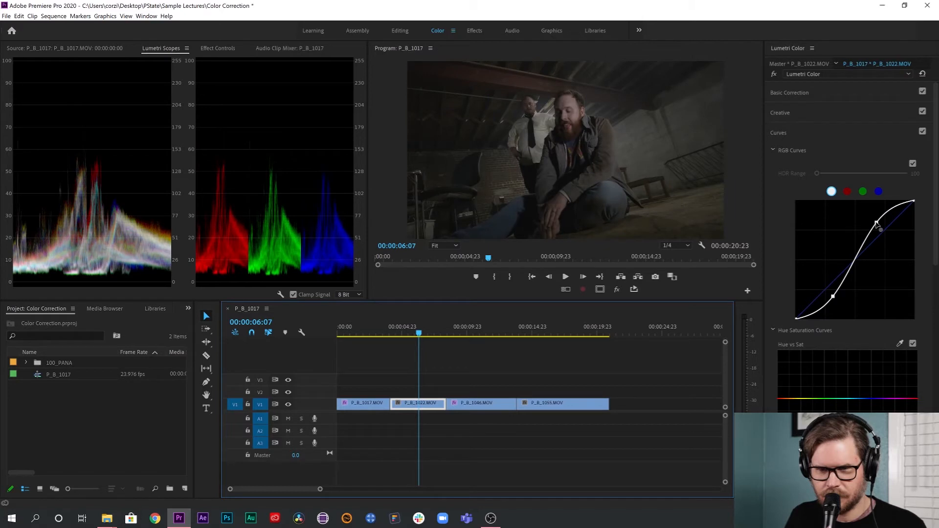
{"action": "left_click_drag", "start_coordinate": [876, 223], "coordinate": [874, 220]}
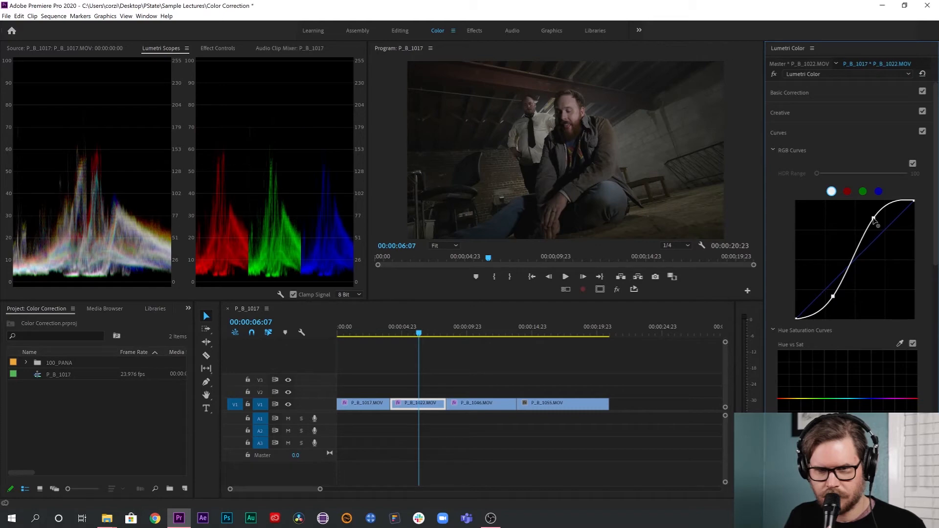
{"action": "left_click_drag", "start_coordinate": [874, 221], "coordinate": [872, 216]}
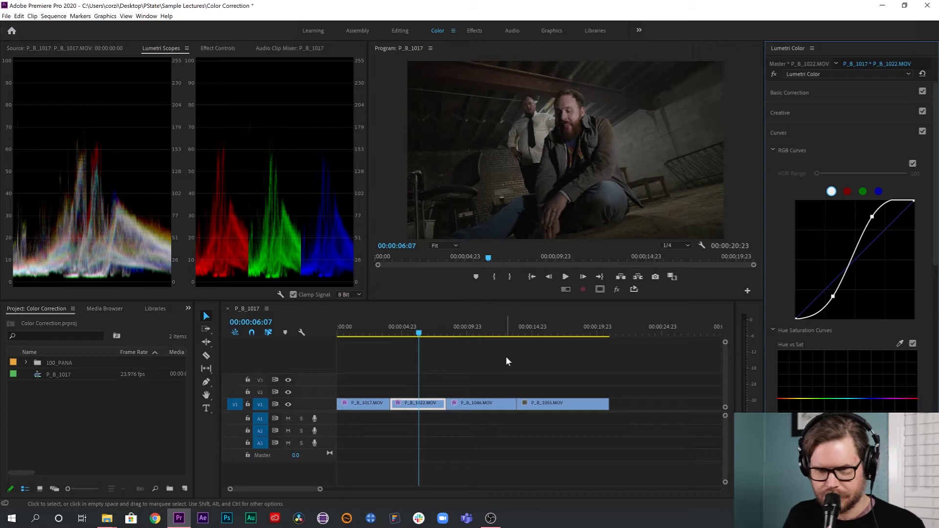
{"action": "left_click", "coordinate": [878, 191]}
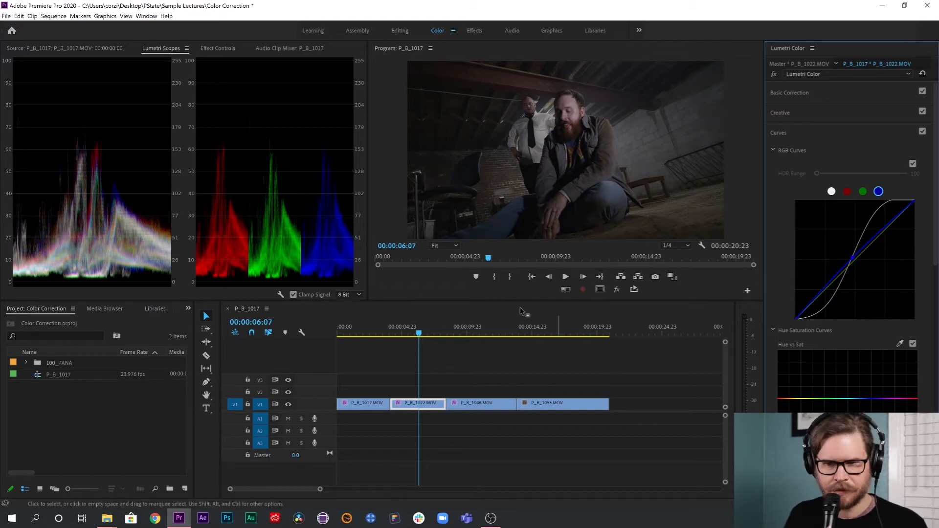
Give P_B_1046.MOV a contrast S-curve on the white RGB curve and try a slight midpoint adjustment on its blue curve.
{"action": "left_click", "coordinate": [475, 334]}
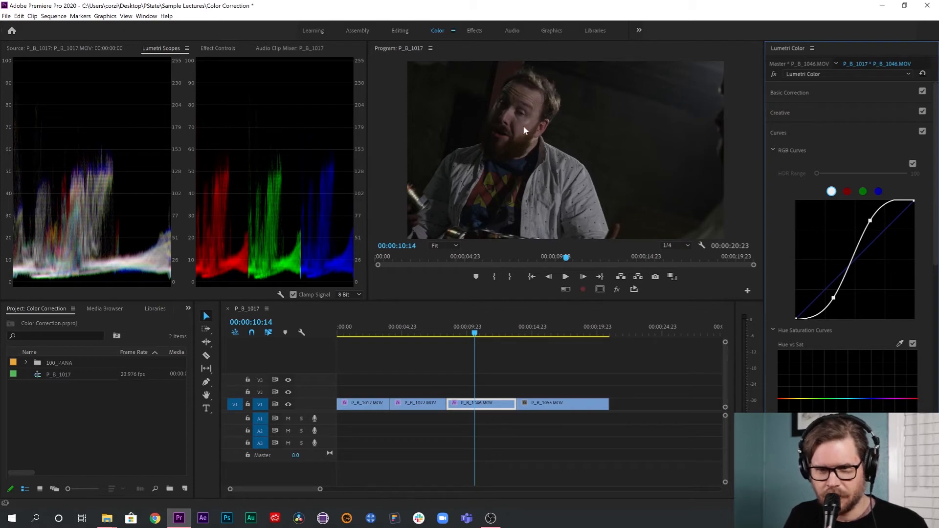
{"action": "left_click", "coordinate": [878, 191]}
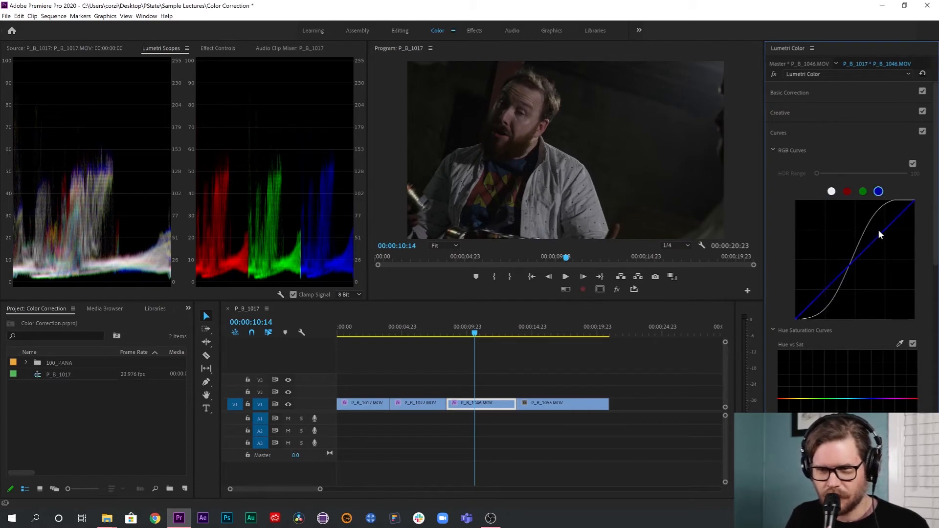
{"action": "left_click", "coordinate": [859, 263]}
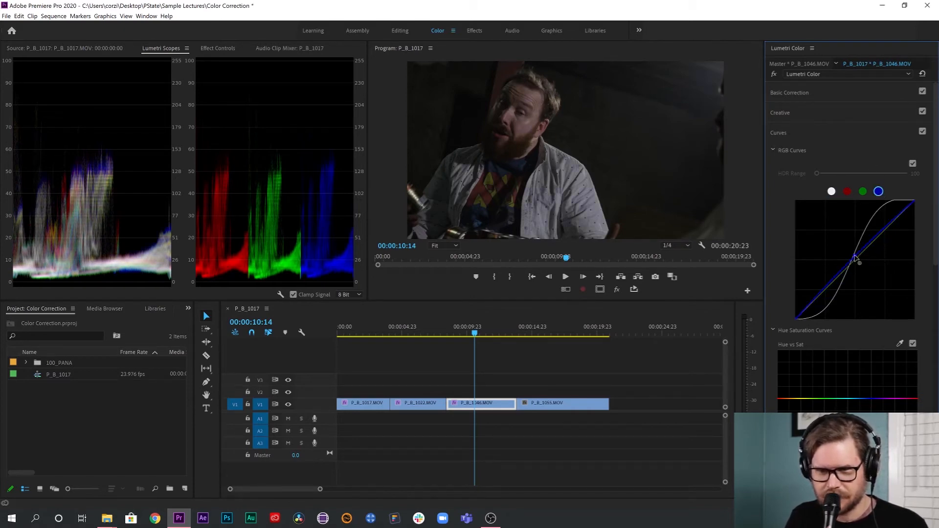
{"action": "left_click_drag", "start_coordinate": [855, 256], "coordinate": [858, 258]}
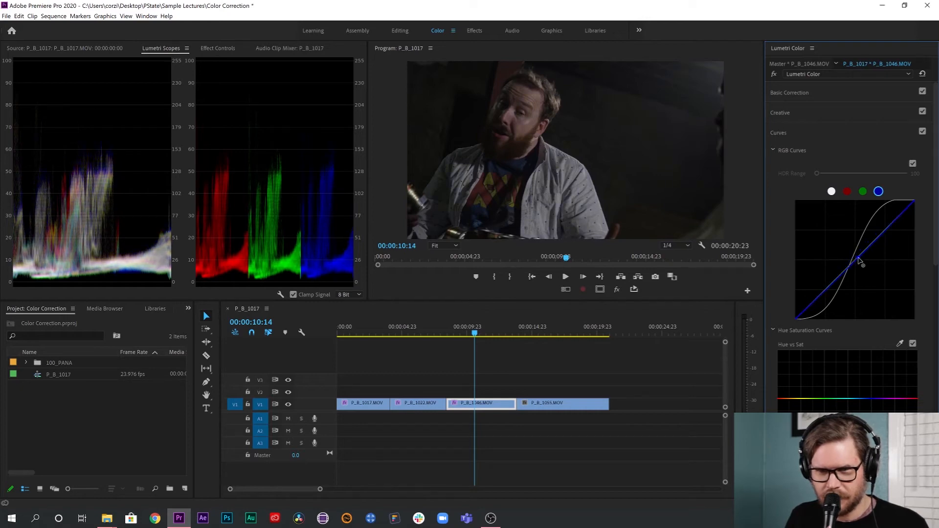
Try a slight green midpoint adjustment on P_B_1046.MOV and clear the added points from its green and blue curves.
{"action": "left_click", "coordinate": [863, 191]}
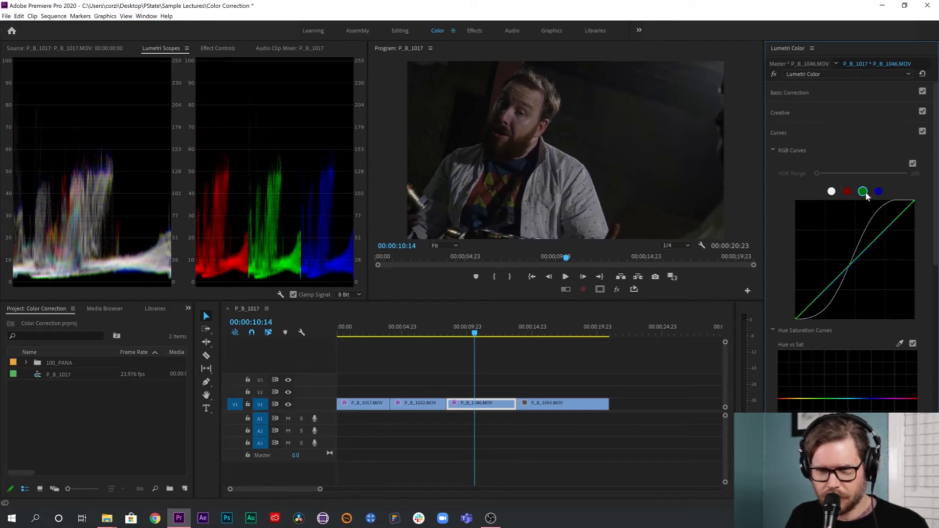
{"action": "left_click_drag", "start_coordinate": [859, 264], "coordinate": [857, 261]}
{"action": "double_click", "coordinate": [858, 260]}
{"action": "left_click", "coordinate": [879, 191]}
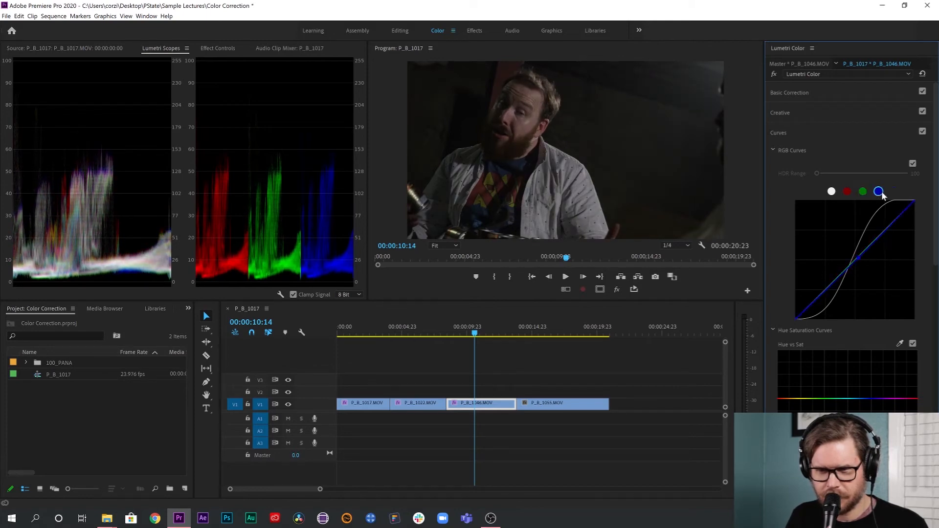
{"action": "double_click", "coordinate": [858, 259]}
Try pulling down the blue curve's midtones on P_B_1046.MOV to warm the image, and revert the curve to a straight line.
{"action": "left_click_drag", "start_coordinate": [858, 258], "coordinate": [867, 263]}
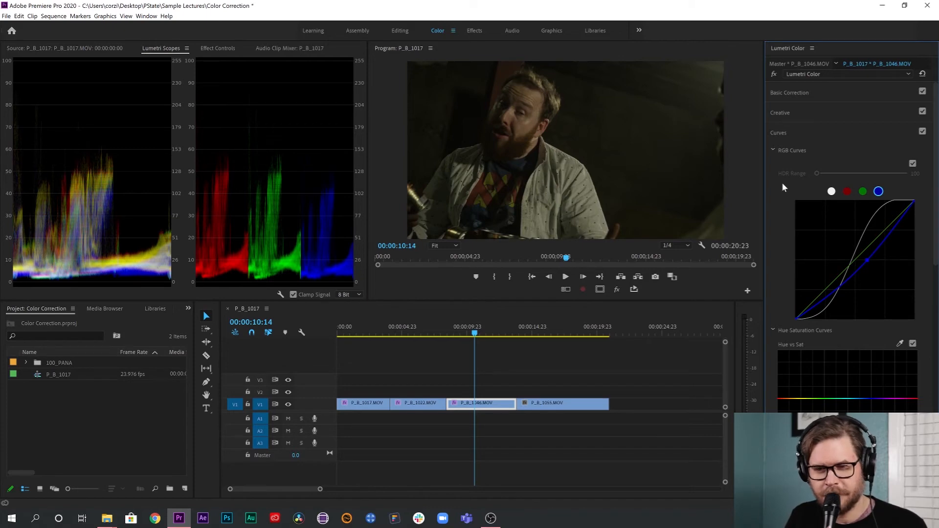
{"action": "left_click", "coordinate": [867, 262], "text": "ctrl"}
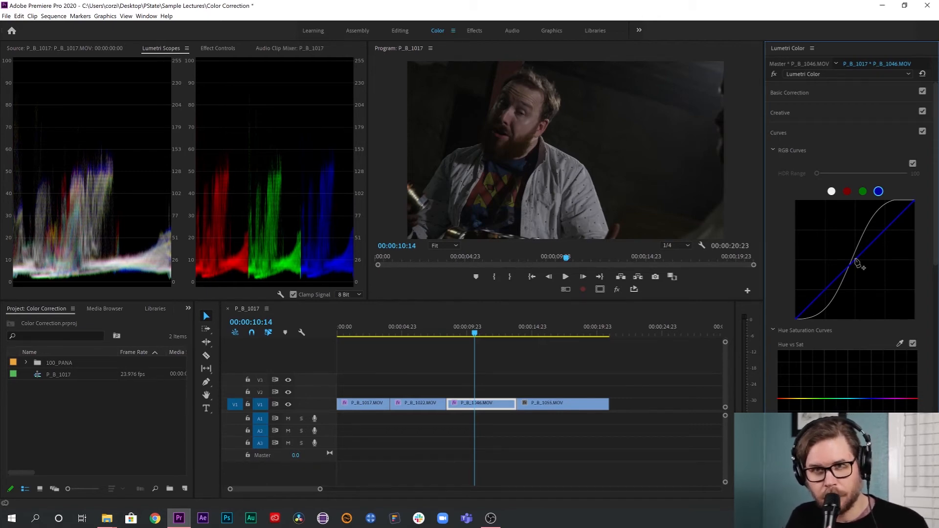
{"action": "left_click_drag", "start_coordinate": [857, 263], "coordinate": [863, 276]}
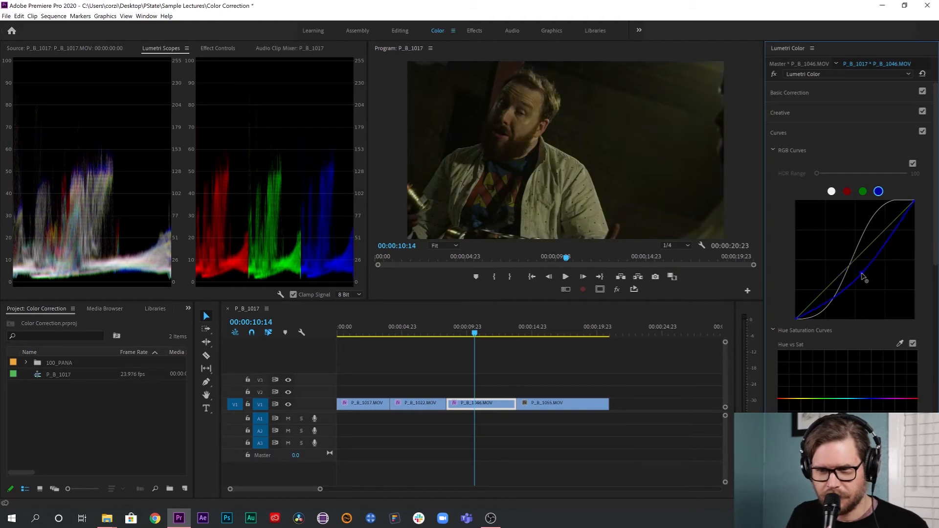
{"action": "key", "text": "ctrl+z"}
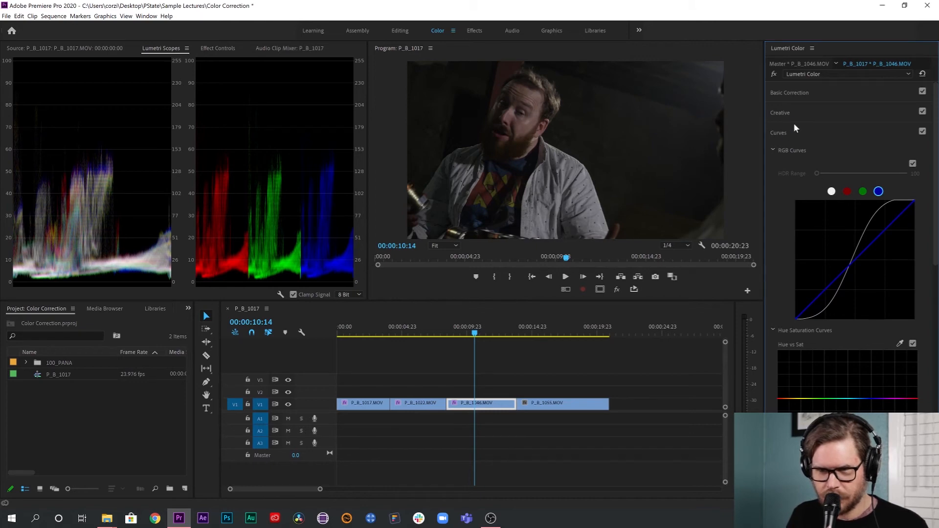
Review P_B_1046.MOV's green, red, white and blue RGB curves one after another.
{"action": "left_click", "coordinate": [862, 191]}
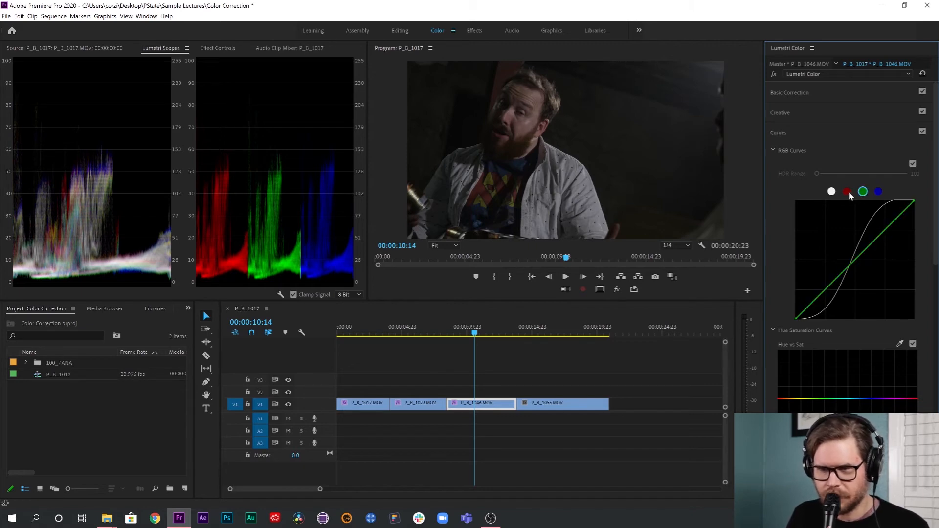
{"action": "left_click", "coordinate": [847, 191]}
{"action": "left_click", "coordinate": [832, 191]}
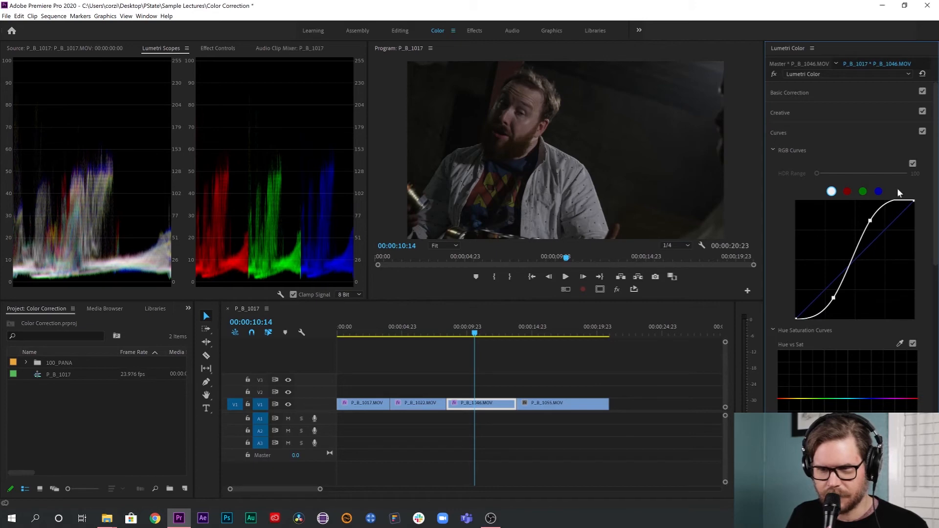
{"action": "left_click", "coordinate": [878, 191]}
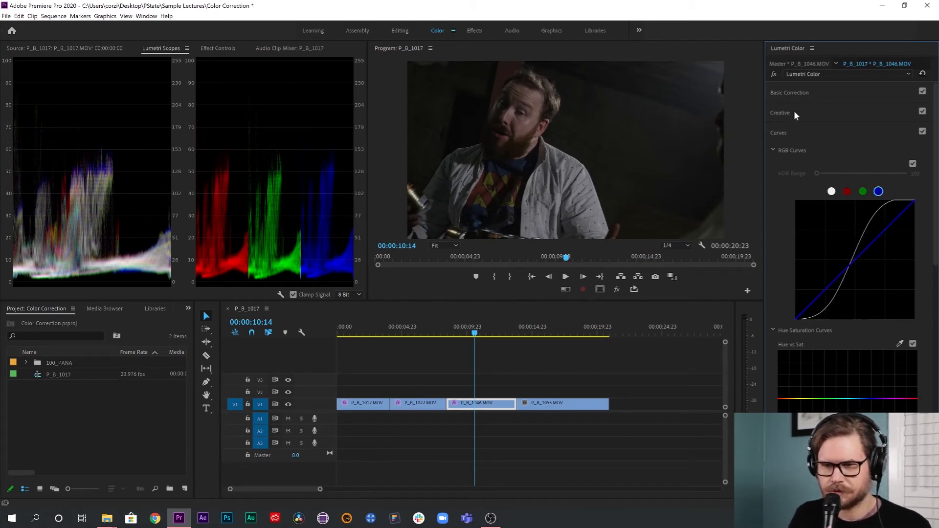
Shape P_B_1055.MOV's white RGB curve into a contrast S-curve by lowering the shadows and raising the highlights.
{"action": "left_click", "coordinate": [558, 333]}
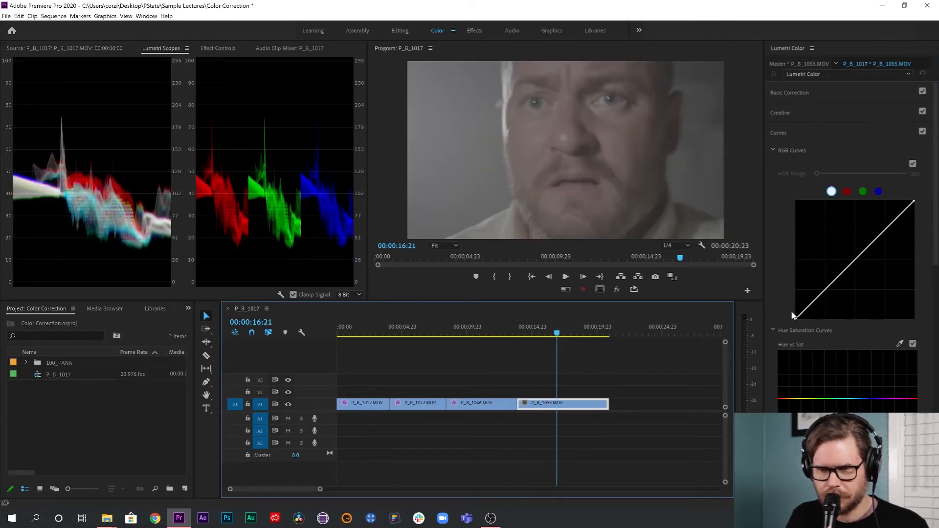
{"action": "left_click", "coordinate": [826, 292]}
{"action": "left_click_drag", "start_coordinate": [826, 292], "coordinate": [832, 300]}
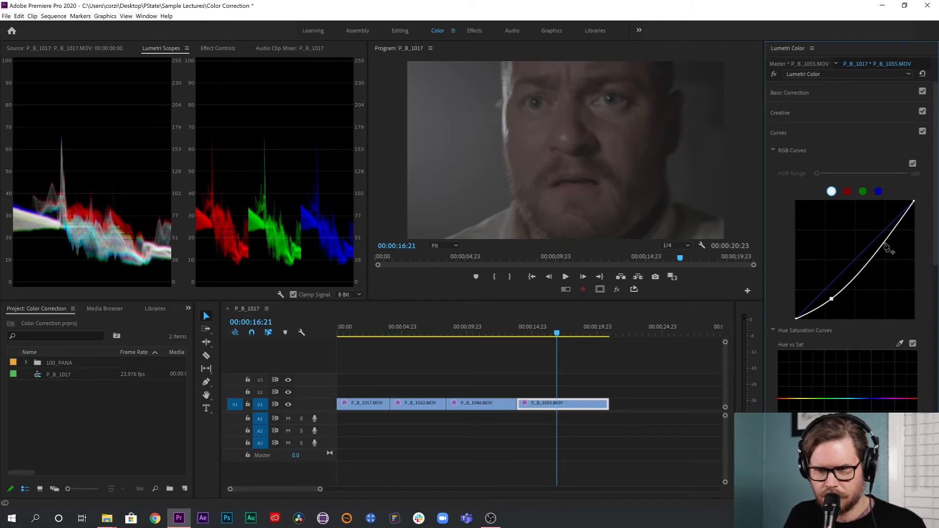
{"action": "left_click_drag", "start_coordinate": [883, 241], "coordinate": [874, 224]}
{"action": "left_click_drag", "start_coordinate": [832, 300], "coordinate": [833, 303]}
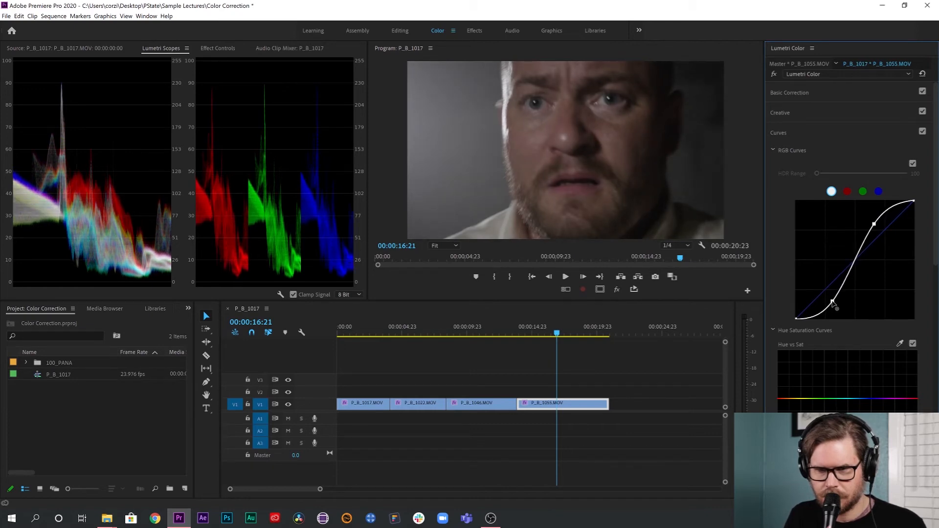
Check the corrected P_B_1055.MOV at several points along the clip, ending on the frame with the bright backlight.
{"action": "left_click", "coordinate": [589, 337]}
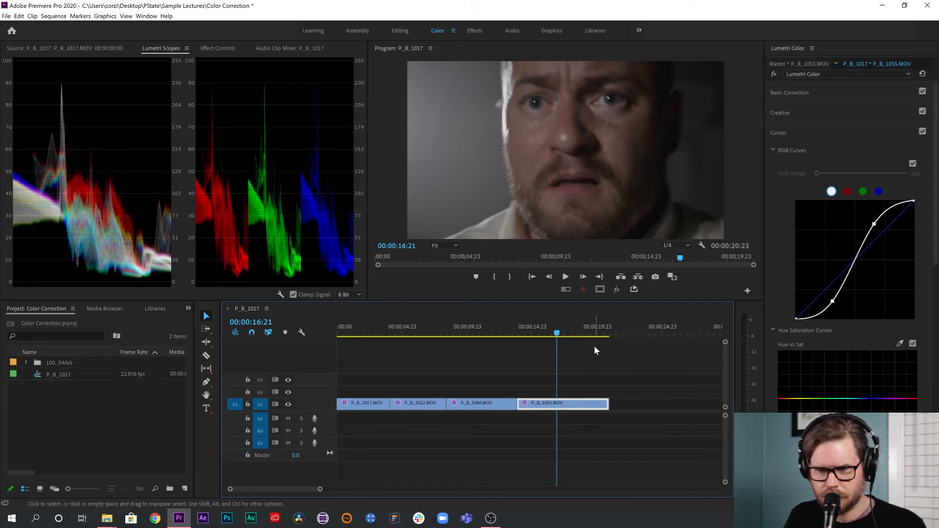
{"action": "left_click", "coordinate": [585, 334]}
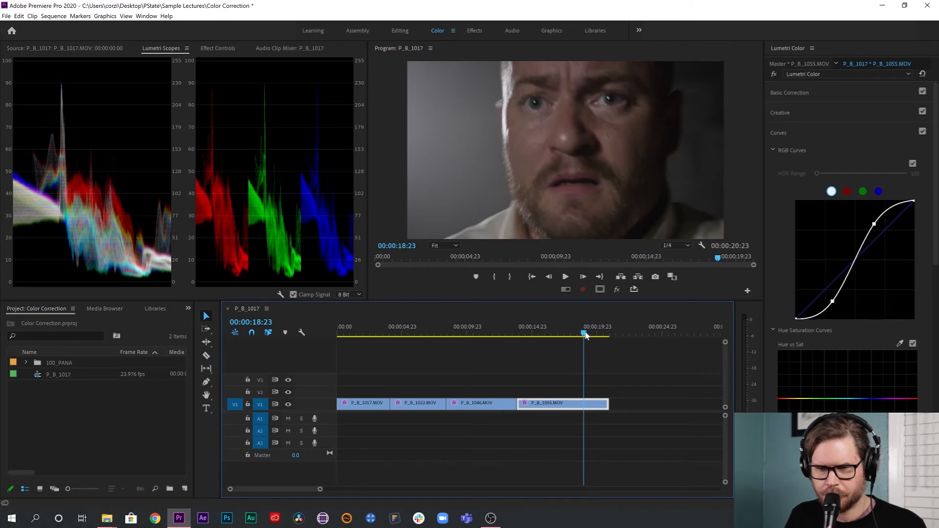
{"action": "left_click", "coordinate": [568, 333]}
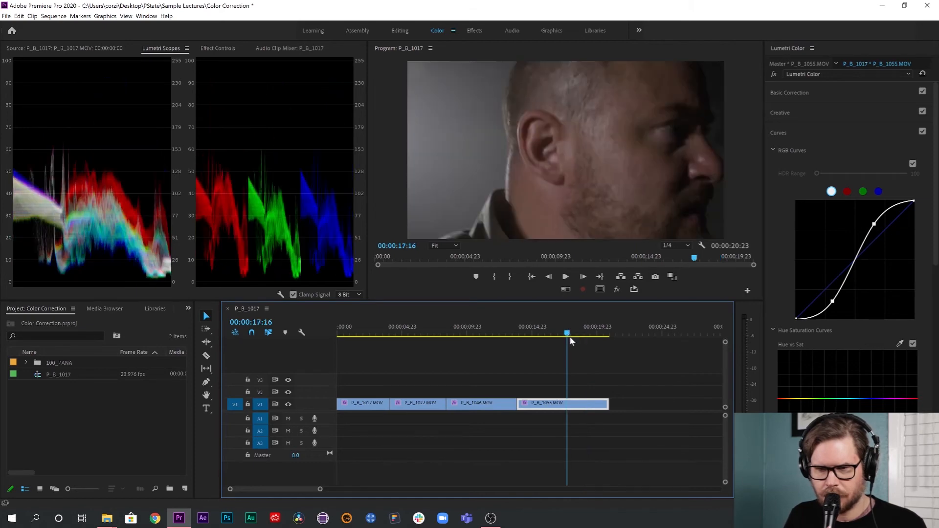
{"action": "left_click", "coordinate": [540, 333]}
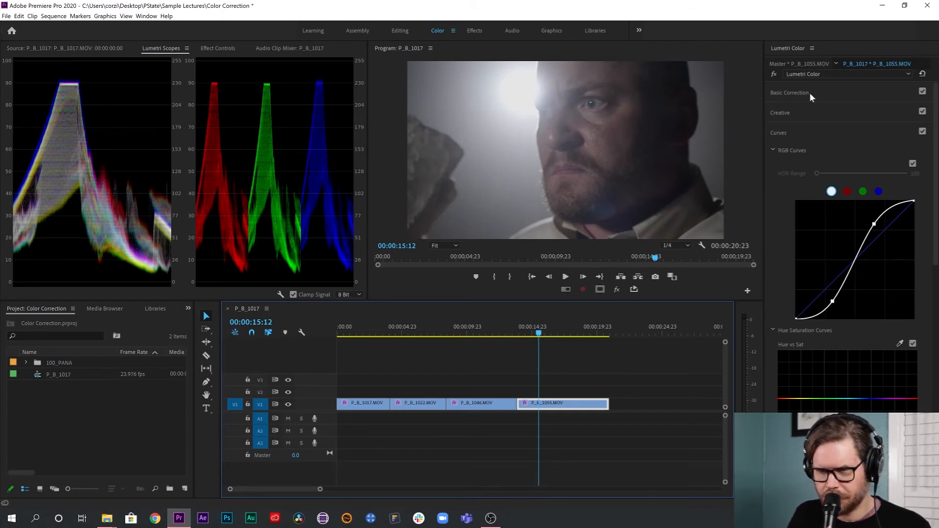
Try a cooler white balance temperature and a slight magenta tint on P_B_1055.MOV in Basic Correction, and revert both.
{"action": "left_click", "coordinate": [833, 94]}
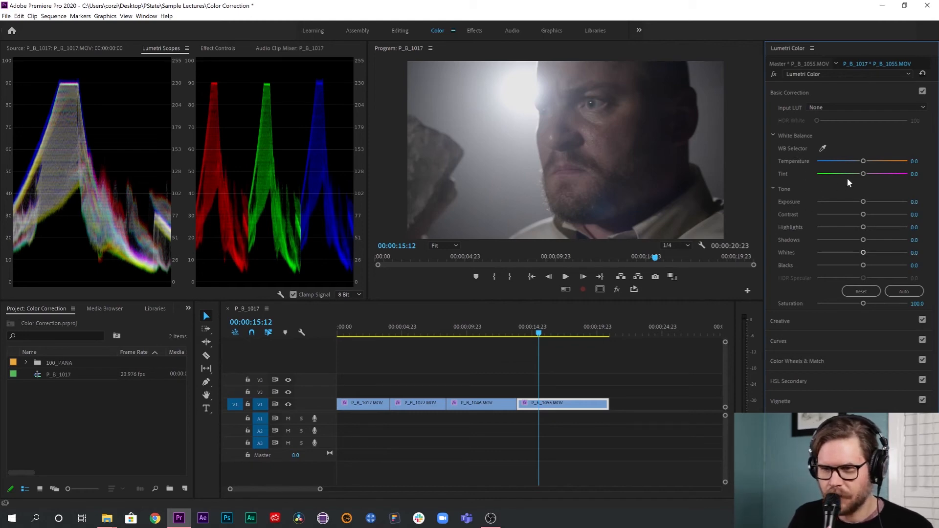
{"action": "left_click_drag", "start_coordinate": [864, 161], "coordinate": [838, 163]}
{"action": "double_click", "coordinate": [838, 161]}
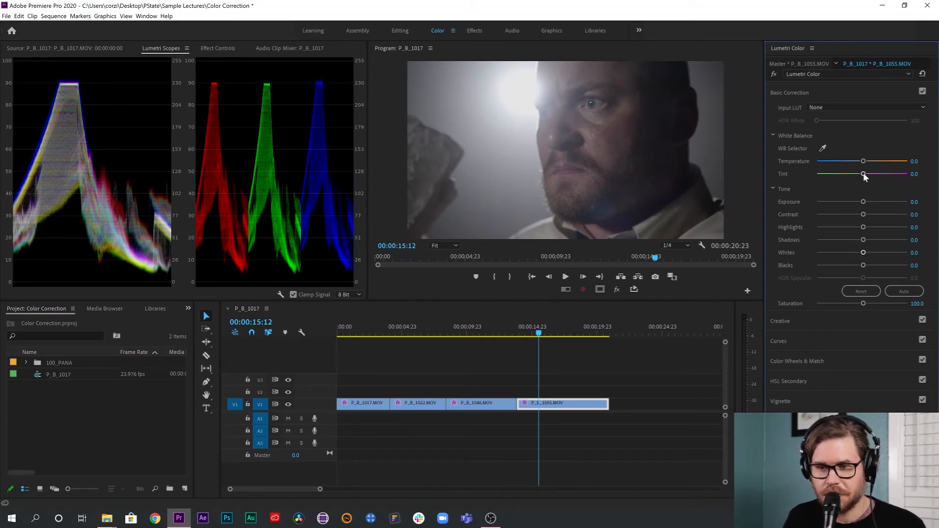
{"action": "mouse_move", "coordinate": [864, 172]}
{"action": "left_mouse_down"}
{"action": "mouse_move", "coordinate": [850, 173]}
{"action": "mouse_move", "coordinate": [873, 175]}
{"action": "mouse_move", "coordinate": [841, 175]}
{"action": "mouse_move", "coordinate": [872, 174]}
{"action": "left_mouse_up"}
{"action": "key", "text": "ctrl+z"}
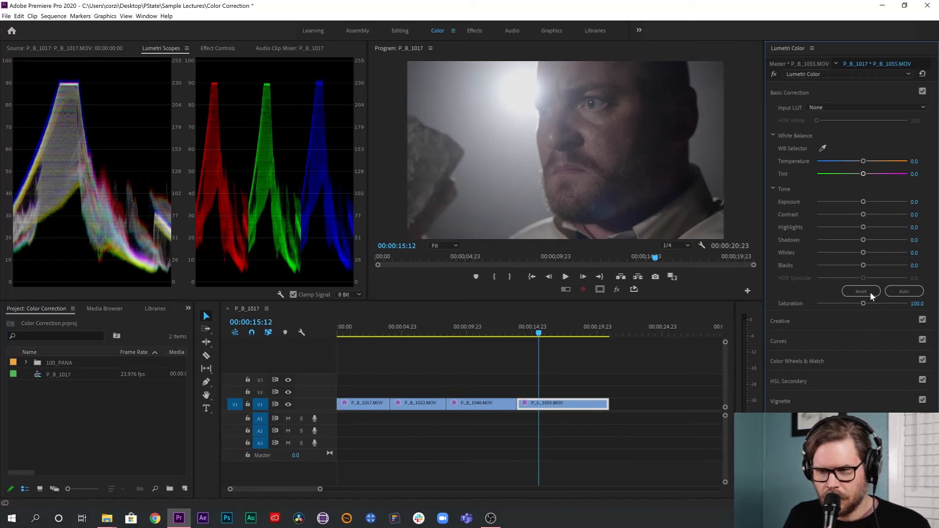
Compare the corrected clips across the sequence, ending on P_B_1017.MOV.
{"action": "left_click", "coordinate": [481, 326]}
{"action": "left_click", "coordinate": [414, 335]}
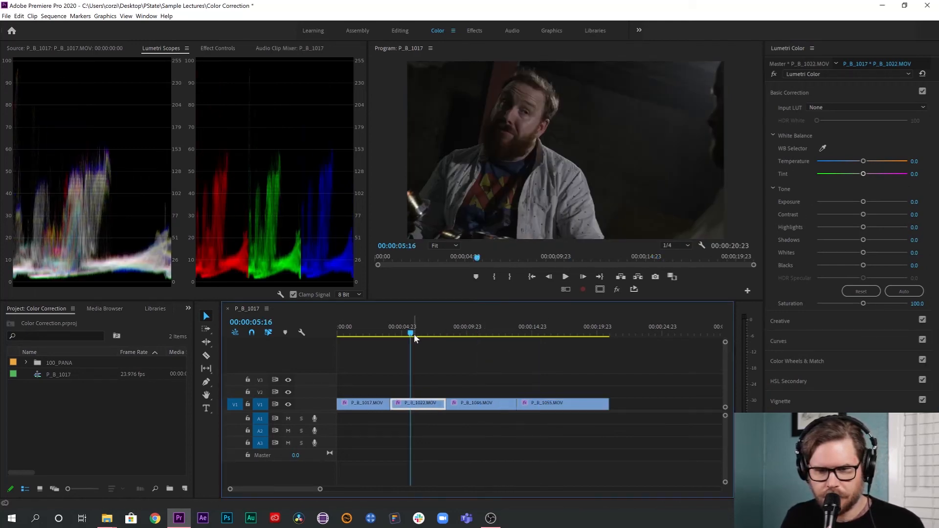
{"action": "left_click", "coordinate": [359, 334]}
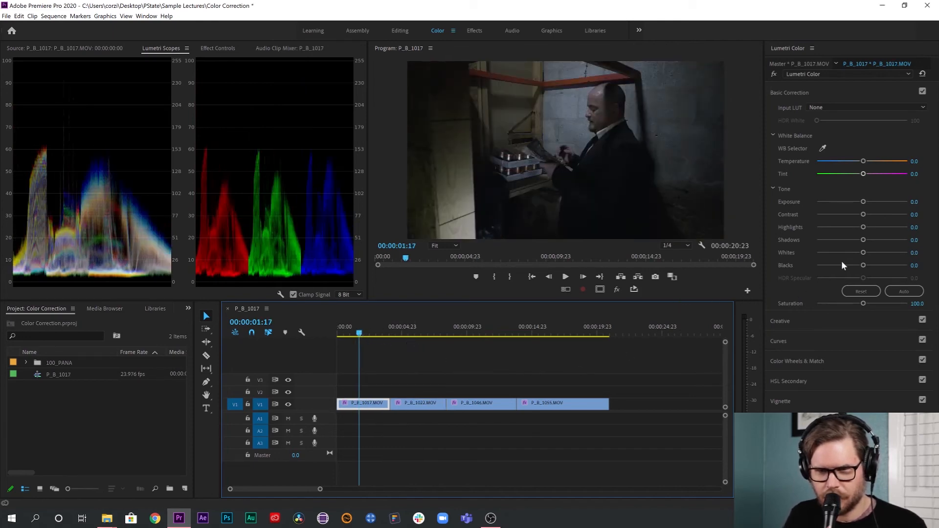
{"action": "left_click", "coordinate": [558, 334]}
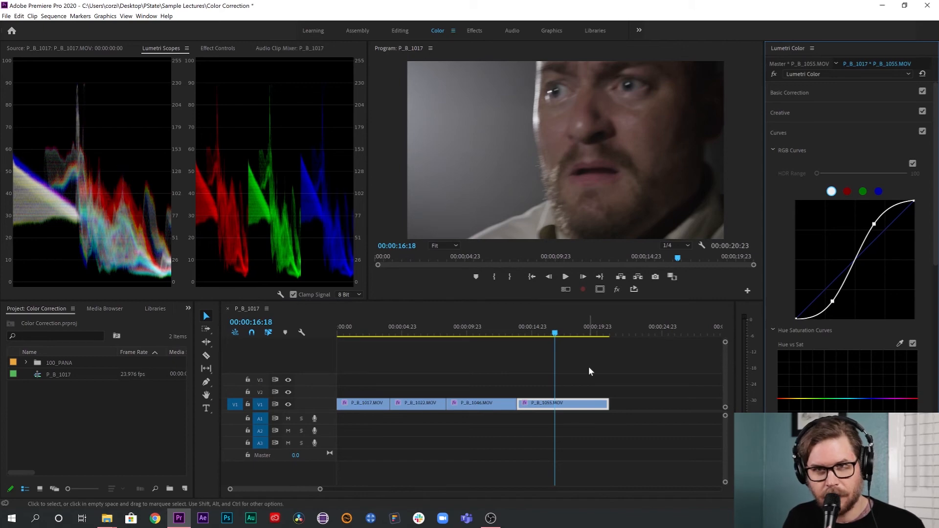
{"action": "left_click", "coordinate": [480, 333]}
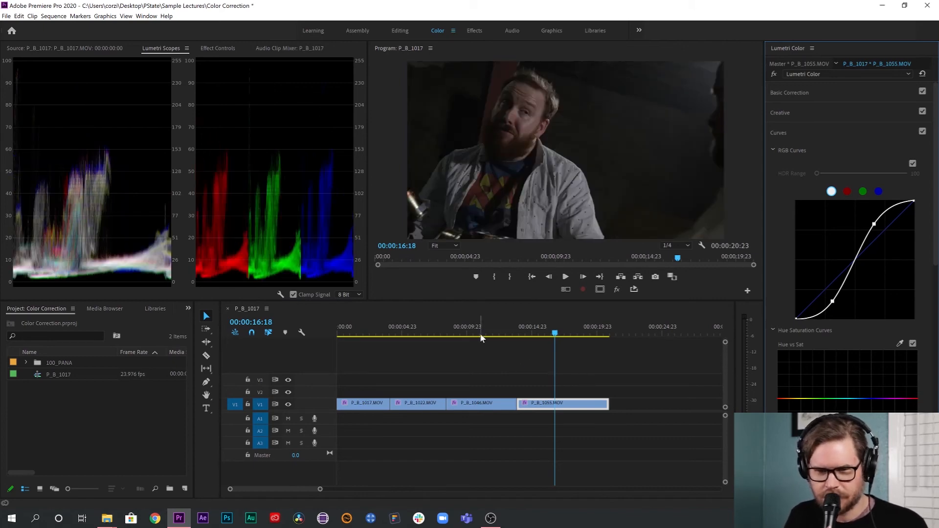
{"action": "left_click", "coordinate": [363, 334]}
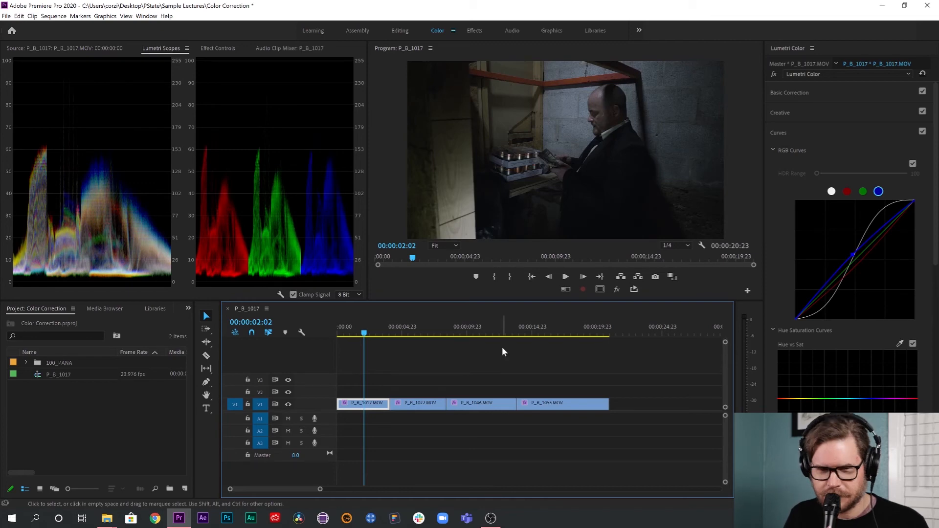
Duplicate P_B_1017.MOV onto track V2 directly above the original and remove the Lumetri Color effect from the copy.
{"action": "left_click_drag", "start_coordinate": [370, 402], "coordinate": [370, 397]}
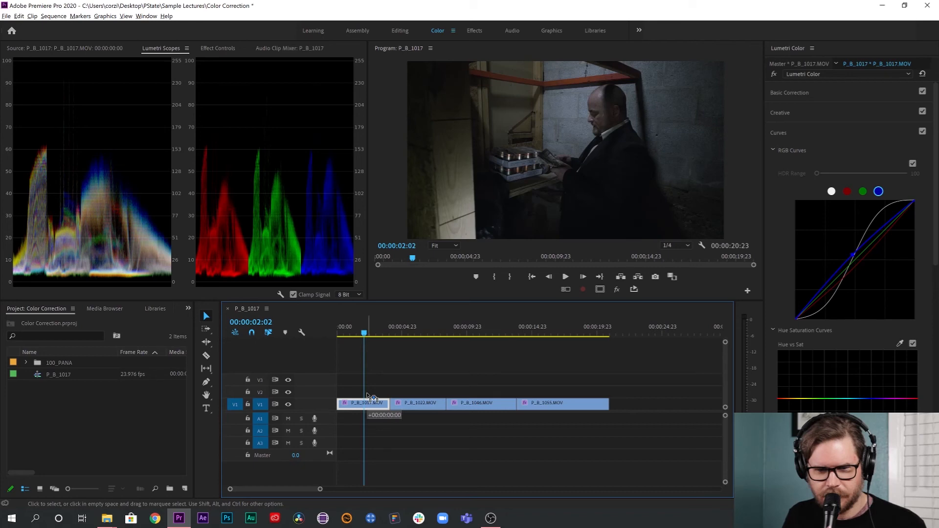
{"action": "left_click_drag", "start_coordinate": [368, 395], "coordinate": [370, 391]}
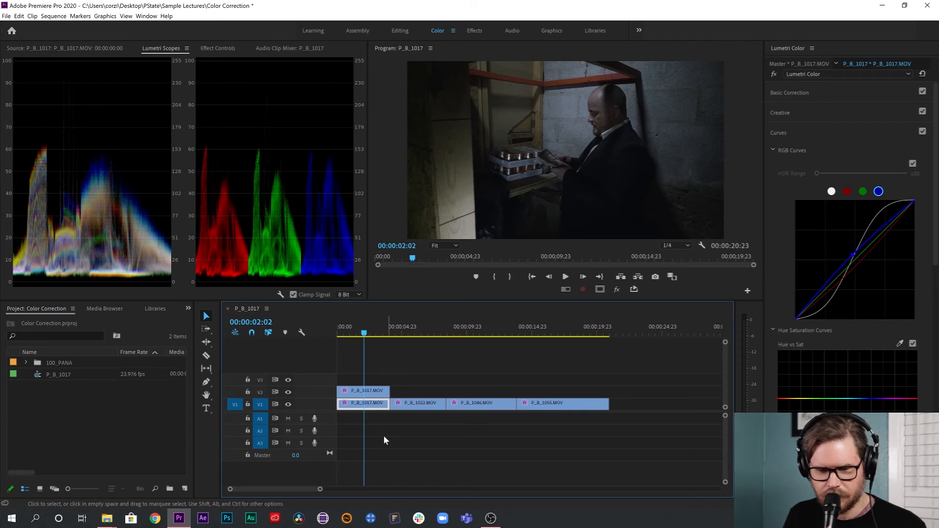
{"action": "left_click", "coordinate": [372, 391]}
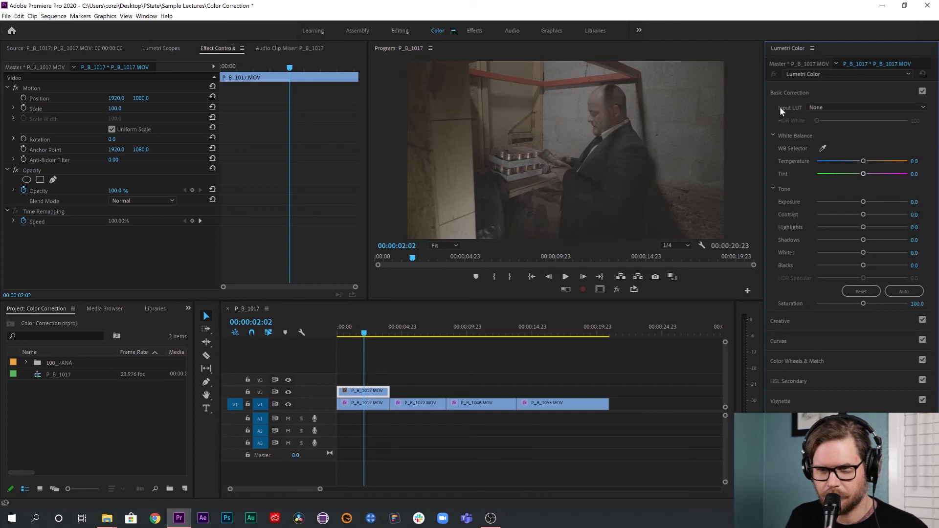
Load "Panasonic V-Gamut - Panasonic V-Log to Rec709.cube" from the Log Conversion LUTs folder as the V2 copy's input LUT.
{"action": "left_click", "coordinate": [861, 109]}
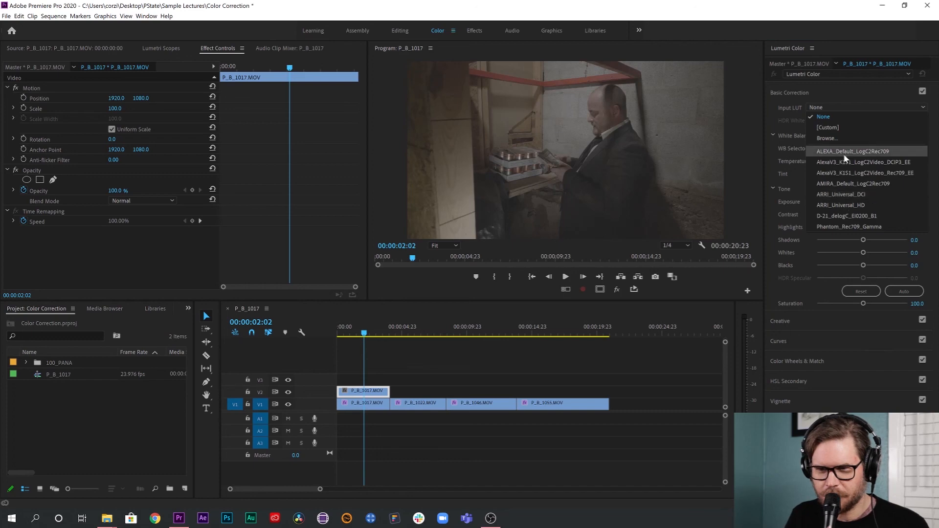
{"action": "left_click", "coordinate": [826, 138]}
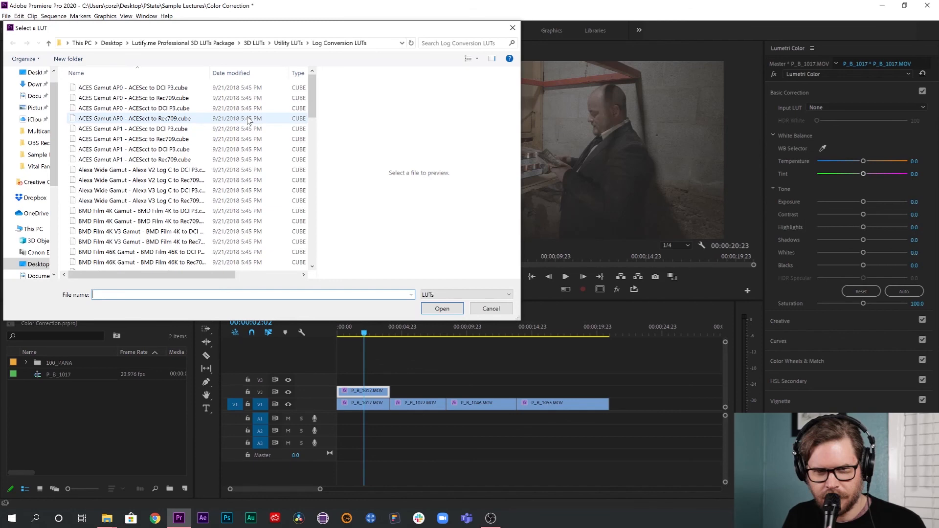
{"action": "scroll", "coordinate": [145, 133], "scroll_direction": "down", "scroll_amount": 3}
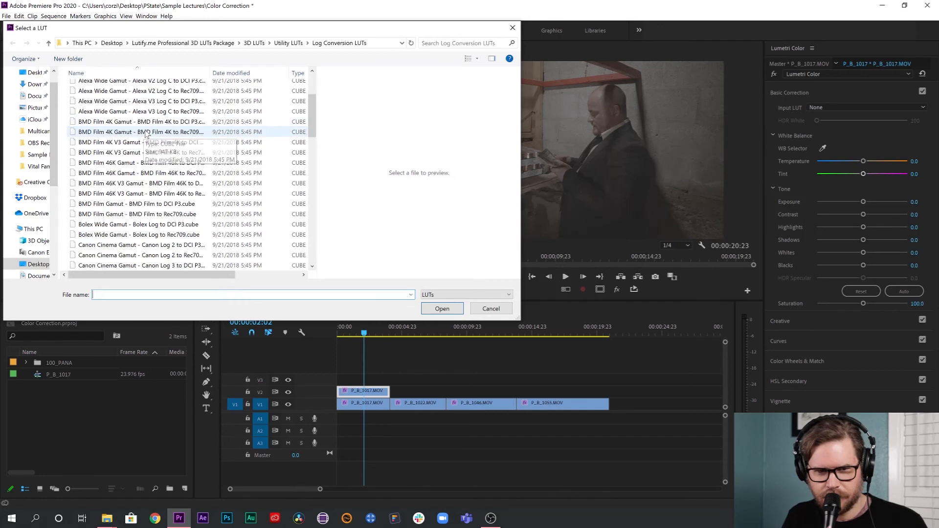
{"action": "scroll", "coordinate": [145, 134], "scroll_direction": "down", "scroll_amount": 6}
{"action": "scroll", "coordinate": [147, 132], "scroll_direction": "down", "scroll_amount": 2}
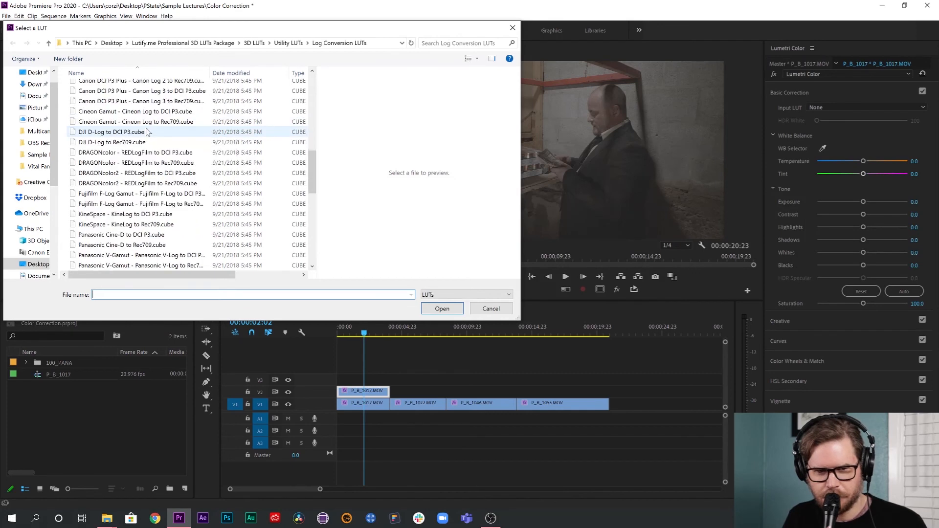
{"action": "scroll", "coordinate": [147, 132], "scroll_direction": "down", "scroll_amount": 3}
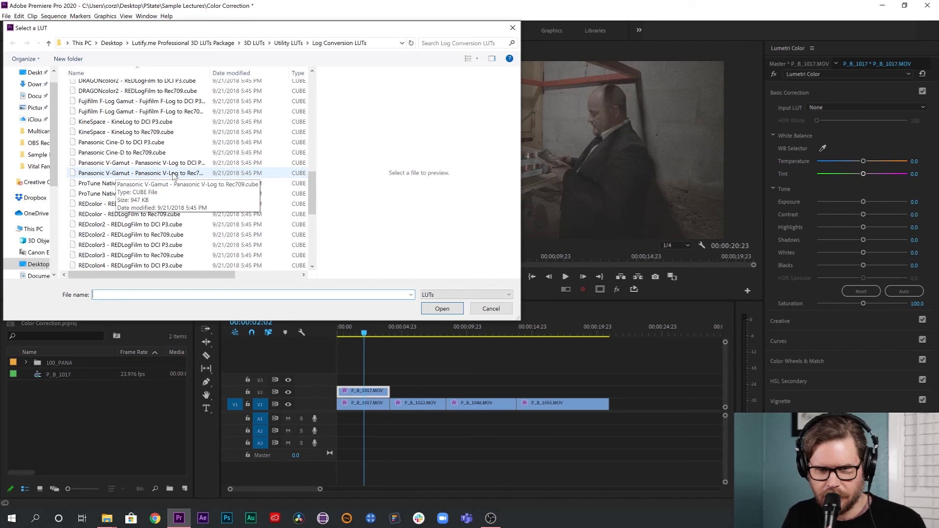
{"action": "left_click_drag", "start_coordinate": [318, 170], "coordinate": [353, 172]}
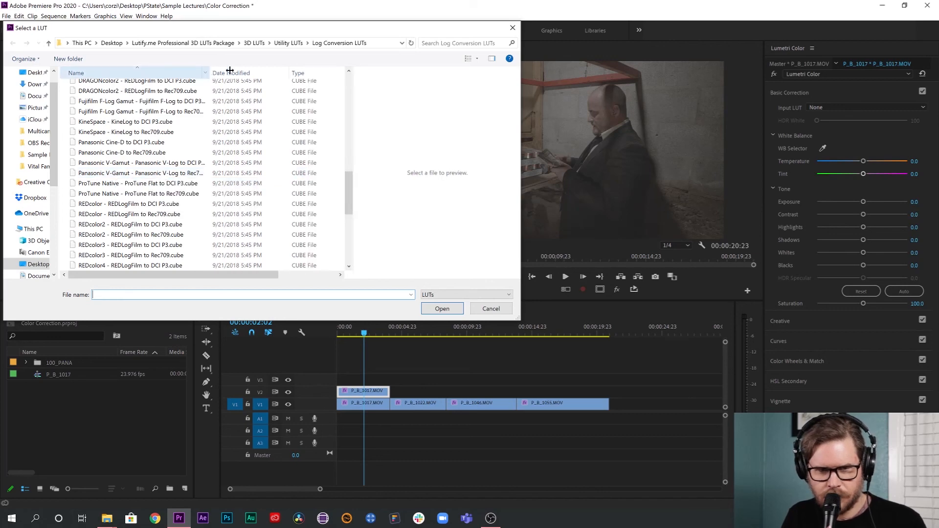
{"action": "left_click_drag", "start_coordinate": [210, 73], "coordinate": [233, 73]}
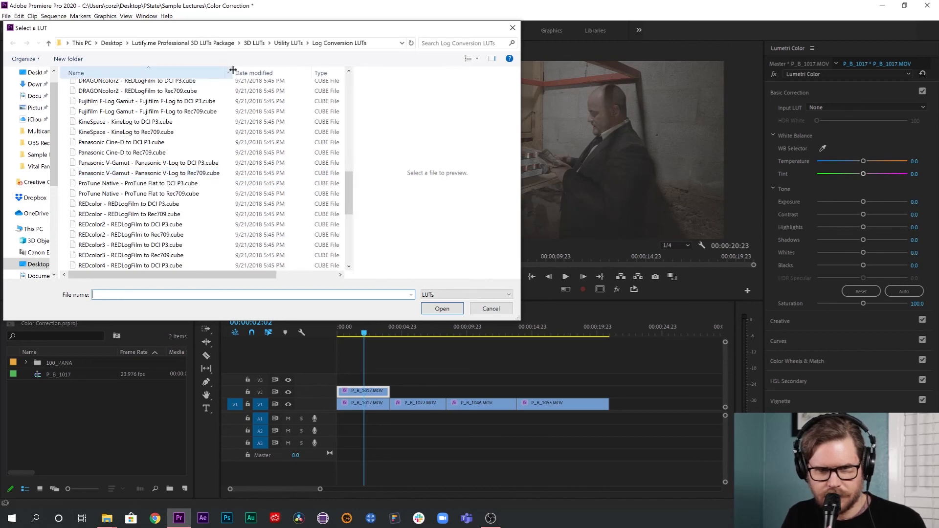
{"action": "left_click", "coordinate": [200, 174]}
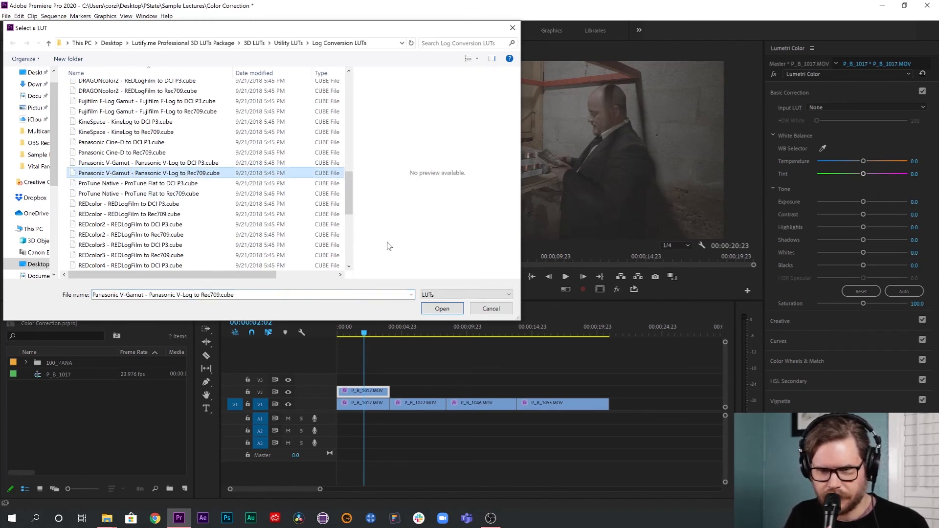
{"action": "left_click", "coordinate": [442, 308]}
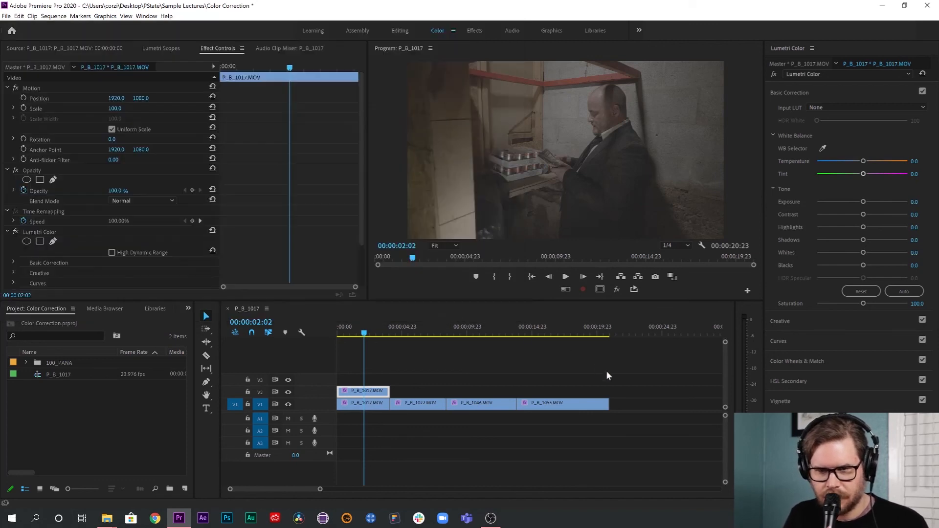